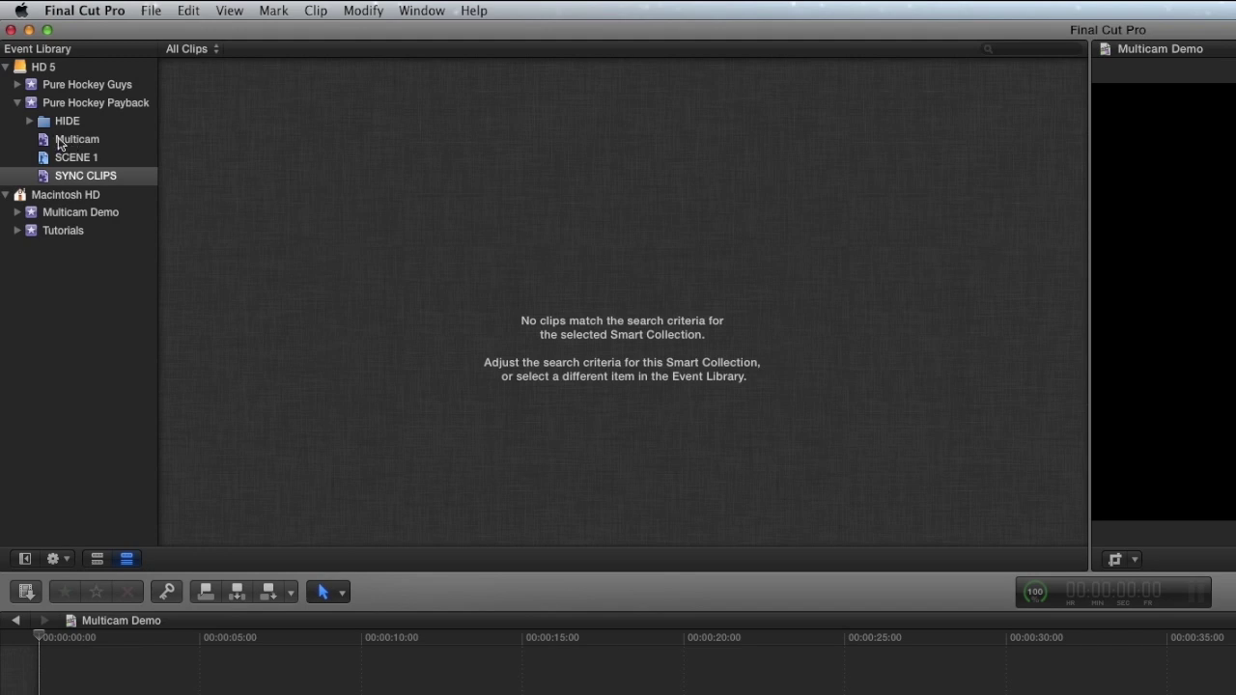
# - Open the SCENE 1 collection under Multicam > SYNC CLIPS to list its 32 clips
pyautogui.click(60, 145)
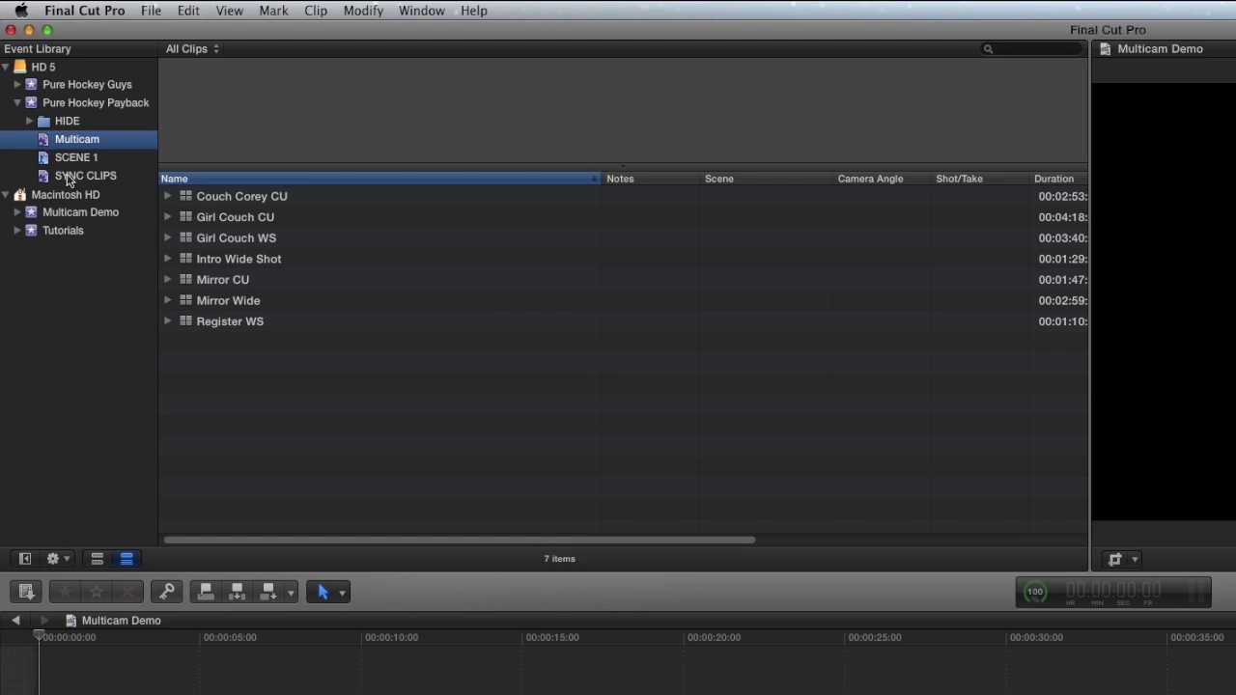
pyautogui.click(70, 181)
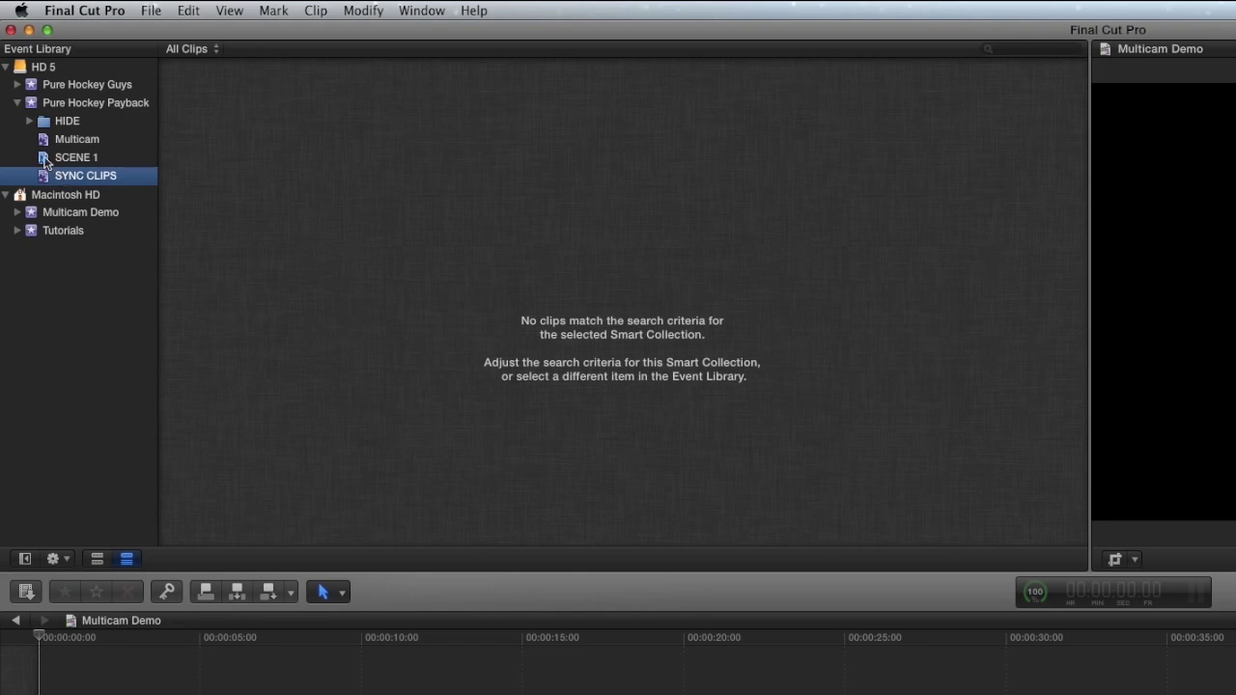
pyautogui.click(46, 160)
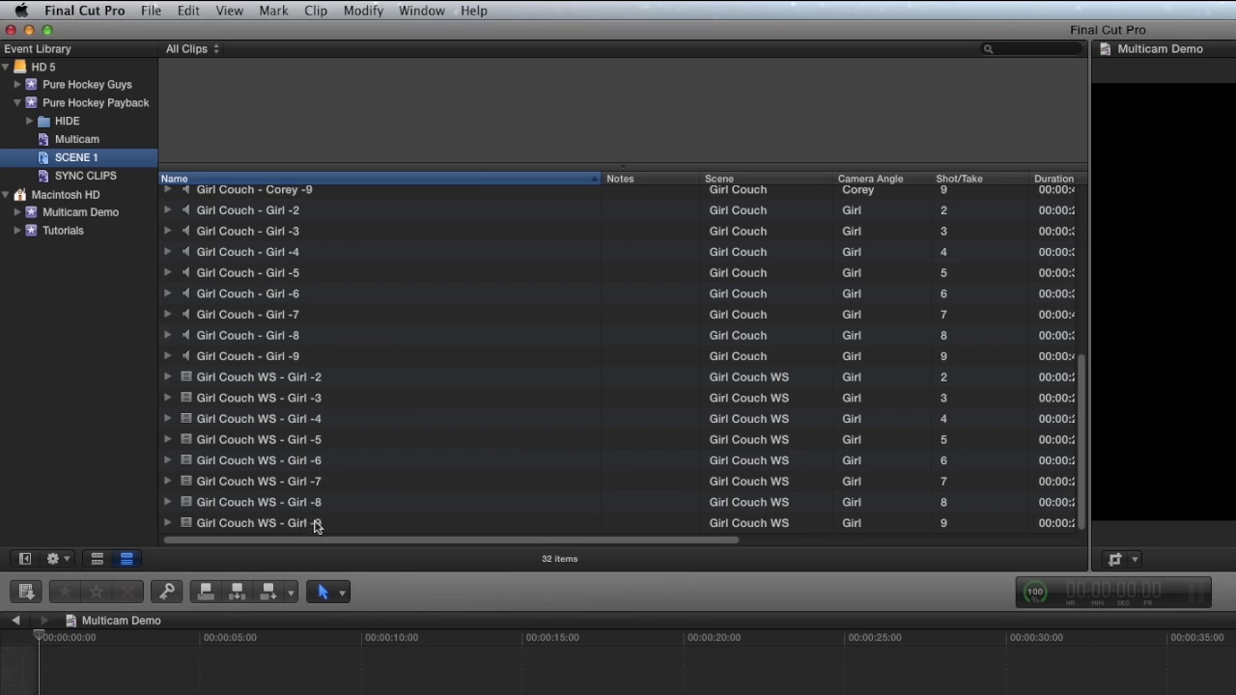
# - Preview the Boom -3, Corey -6 and Girl -4 takes, then select Girl Couch WS - Girl -2
pyautogui.scroll(10, 300, 439)
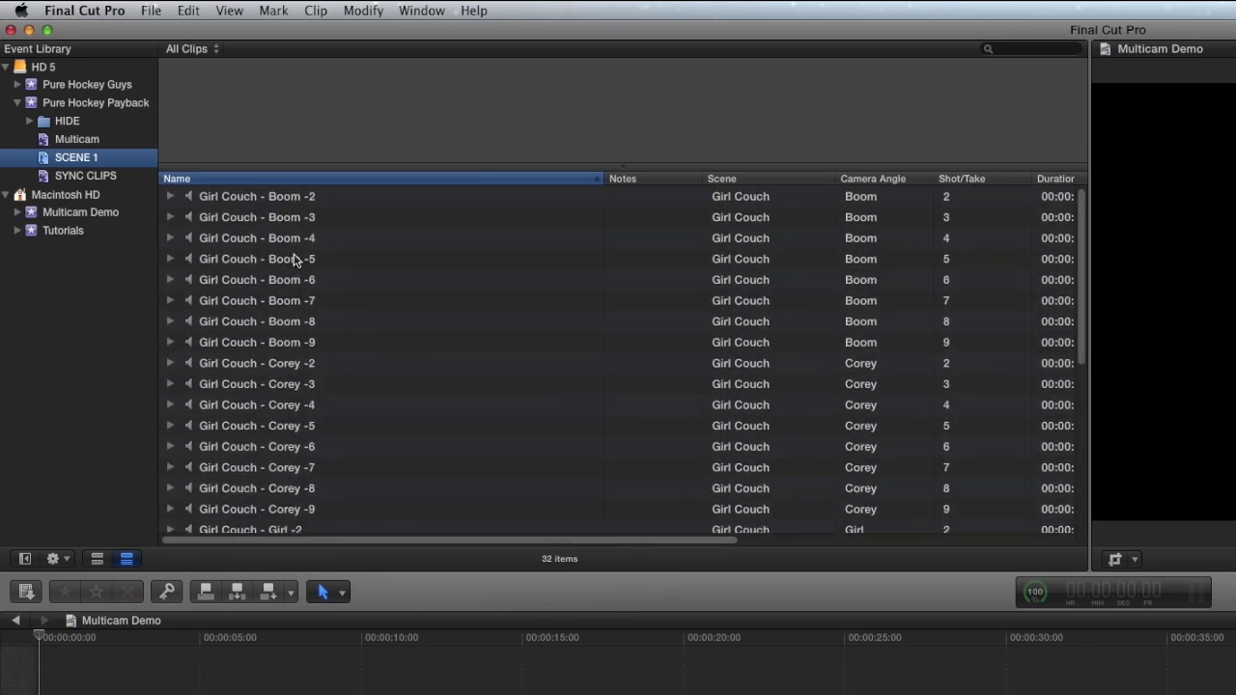
pyautogui.click(293, 222)
pyautogui.scroll(-5, 293, 318)
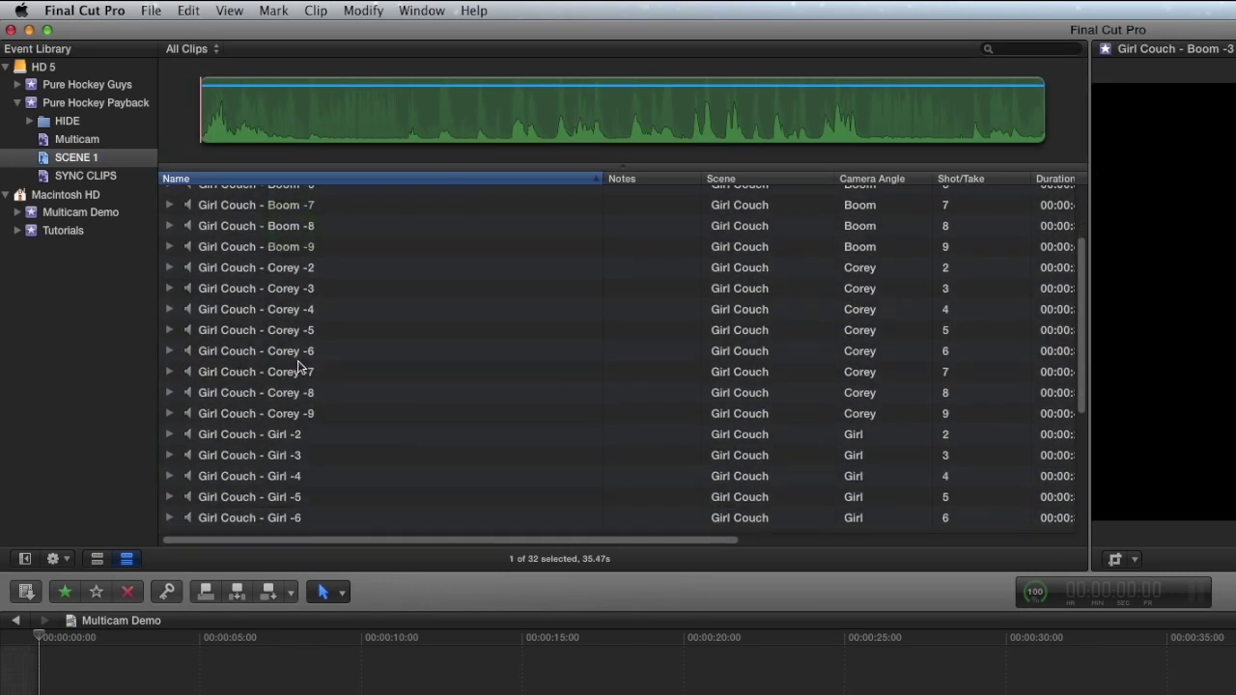
pyautogui.click(300, 352)
pyautogui.scroll(-5, 290, 362)
pyautogui.click(278, 370)
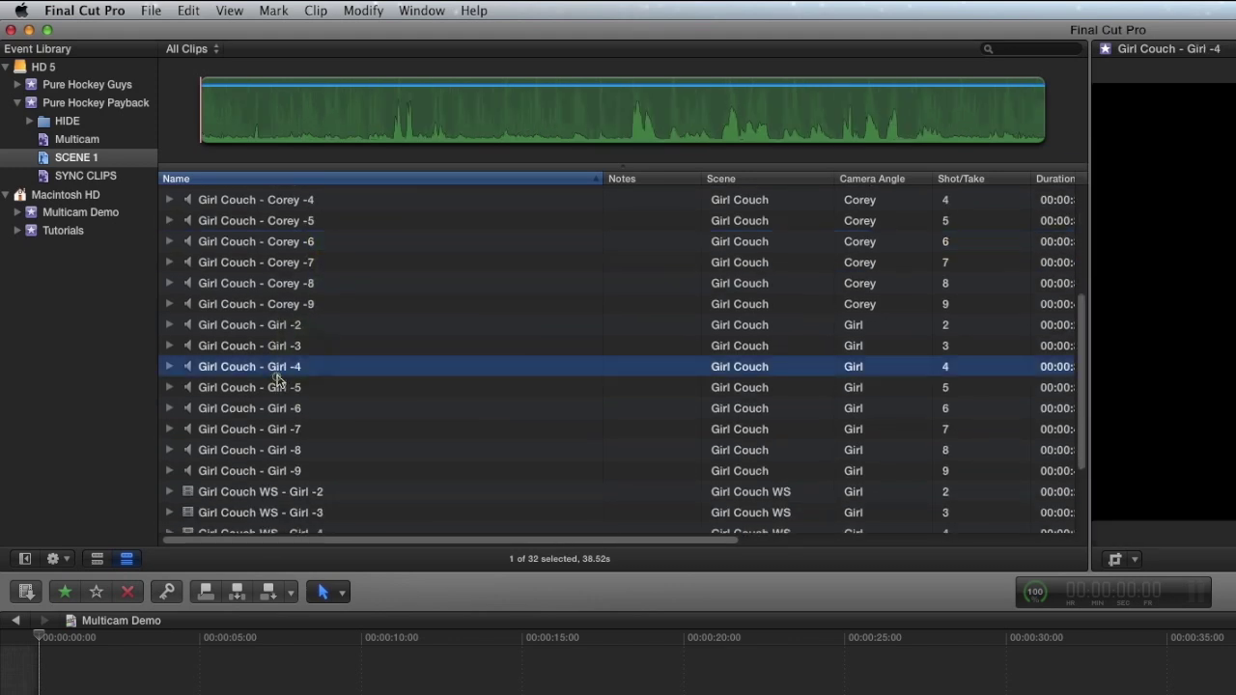
pyautogui.scroll(-6, 312, 470)
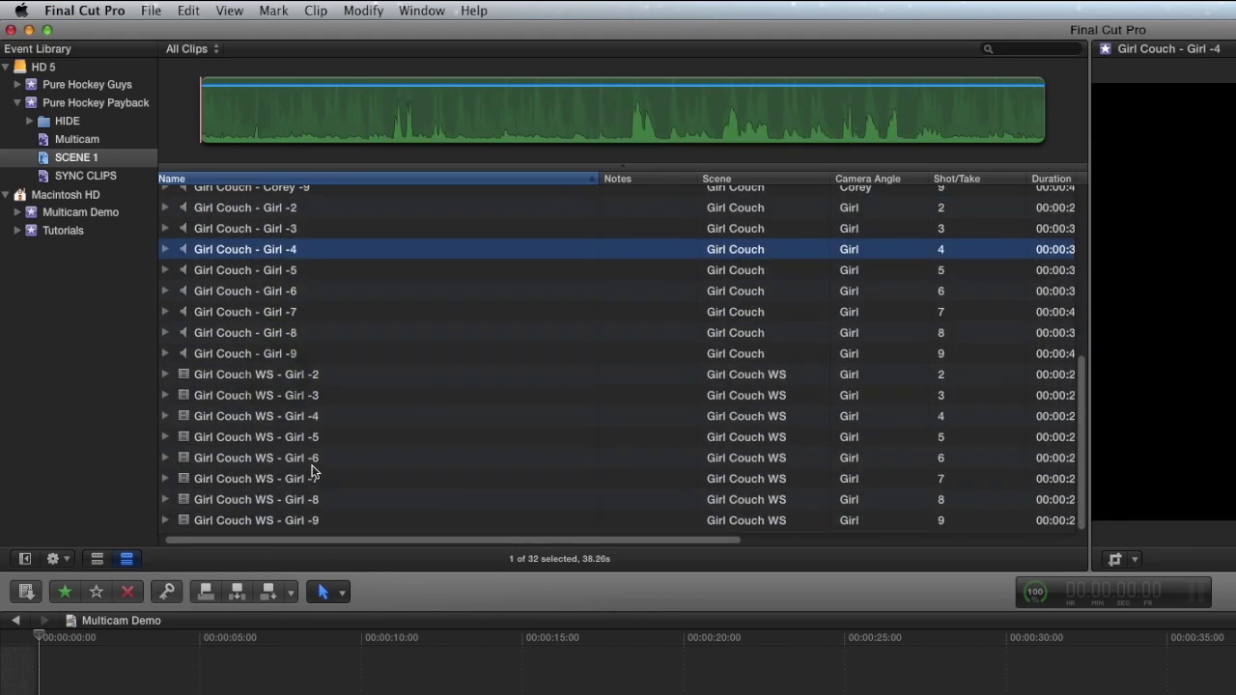
pyautogui.click(288, 415)
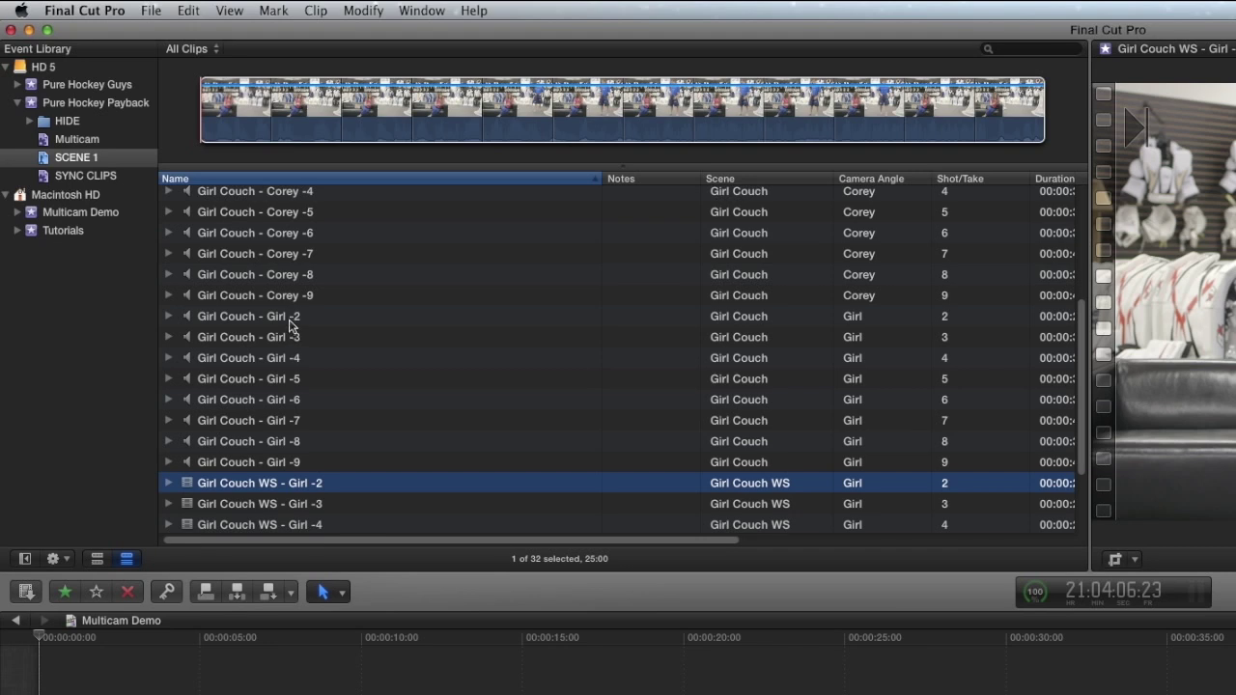
# - Add the Girl -2, Corey -2 and Boom -2 clips to the selection and synchronize them
pyautogui.keyDown('super'); pyautogui.click(289, 318); pyautogui.keyUp('super')
pyautogui.scroll(5, 288, 323)
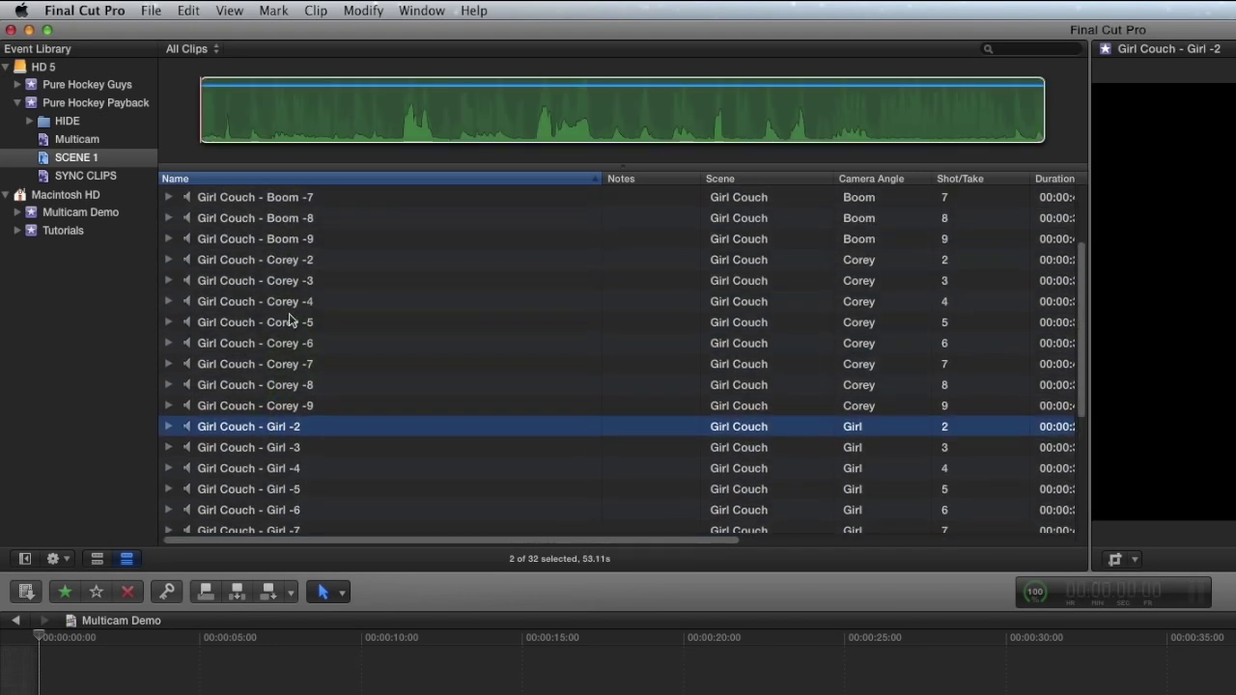
pyautogui.keyDown('super'); pyautogui.click(289, 261); pyautogui.keyUp('super')
pyautogui.scroll(5, 288, 262)
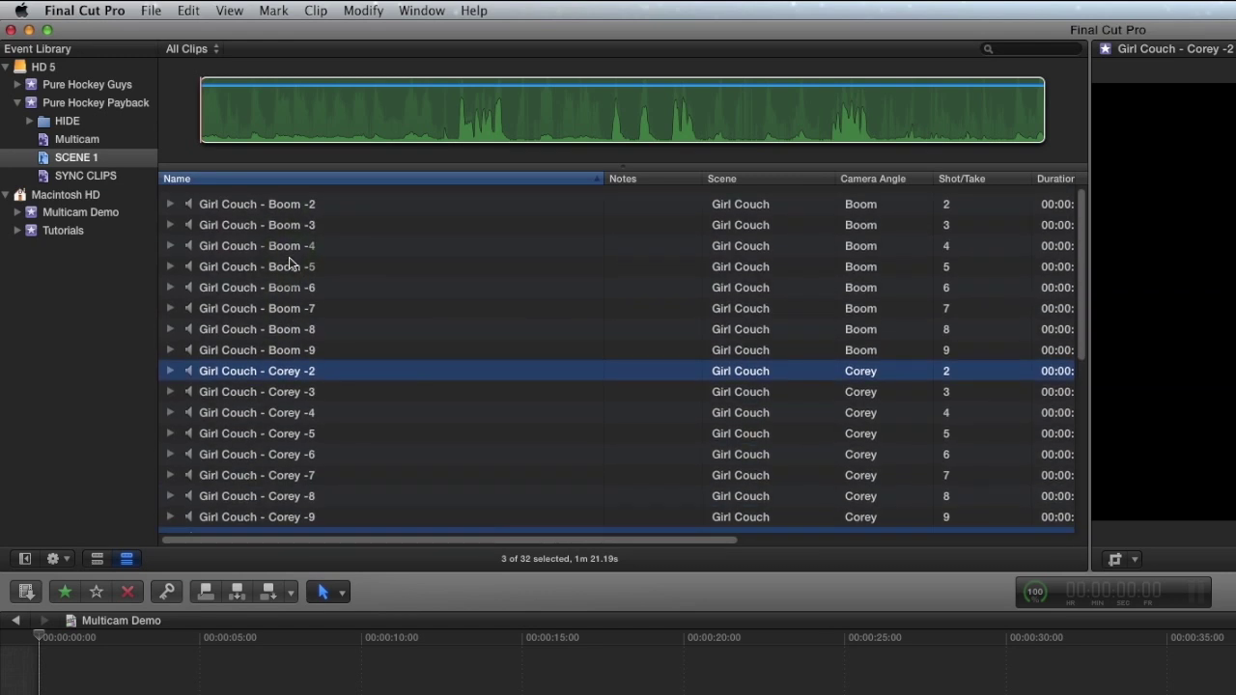
pyautogui.keyDown('super'); pyautogui.click(288, 197); pyautogui.keyUp('super')
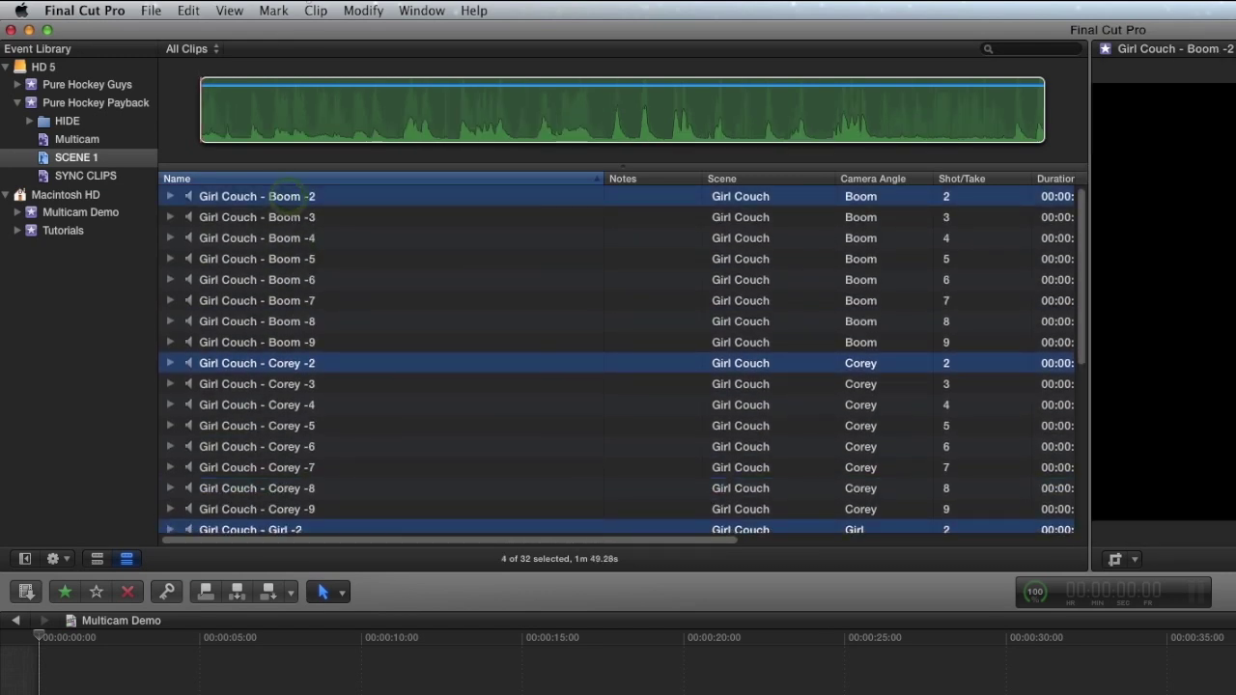
pyautogui.click(316, 10)
pyautogui.click(320, 49)
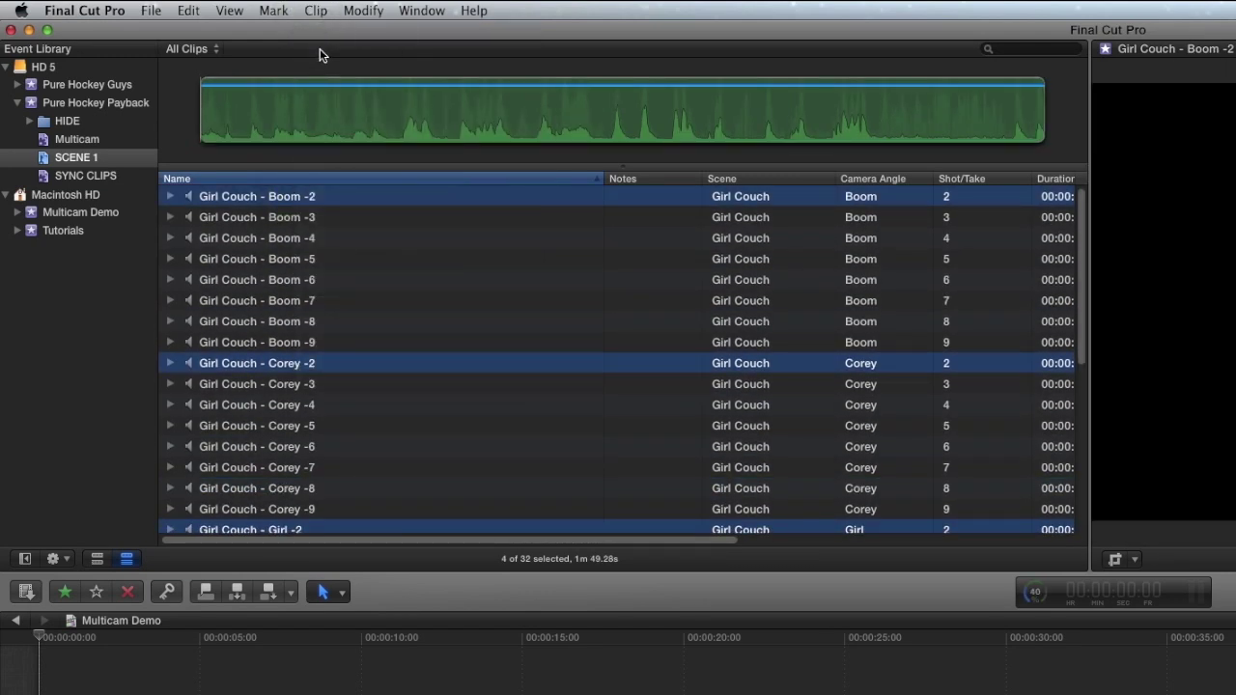
# - Select the new Girl Couch - Boom -2 - Synchronized Clip in SYNC CLIPS and bring up its actions
pyautogui.click(101, 176)
pyautogui.click(299, 197)
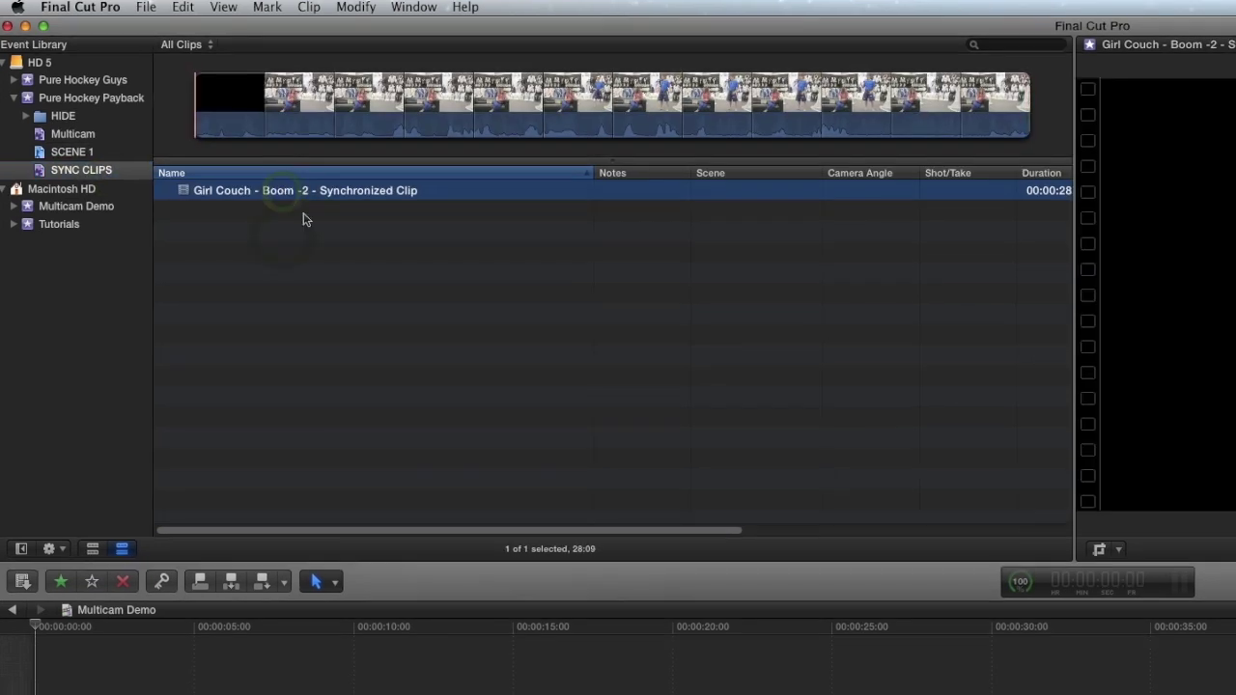
pyautogui.rightClick(295, 198)
# - Open the synchronized clip in the timeline, then return to the Multicam Demo project
pyautogui.click(325, 249)
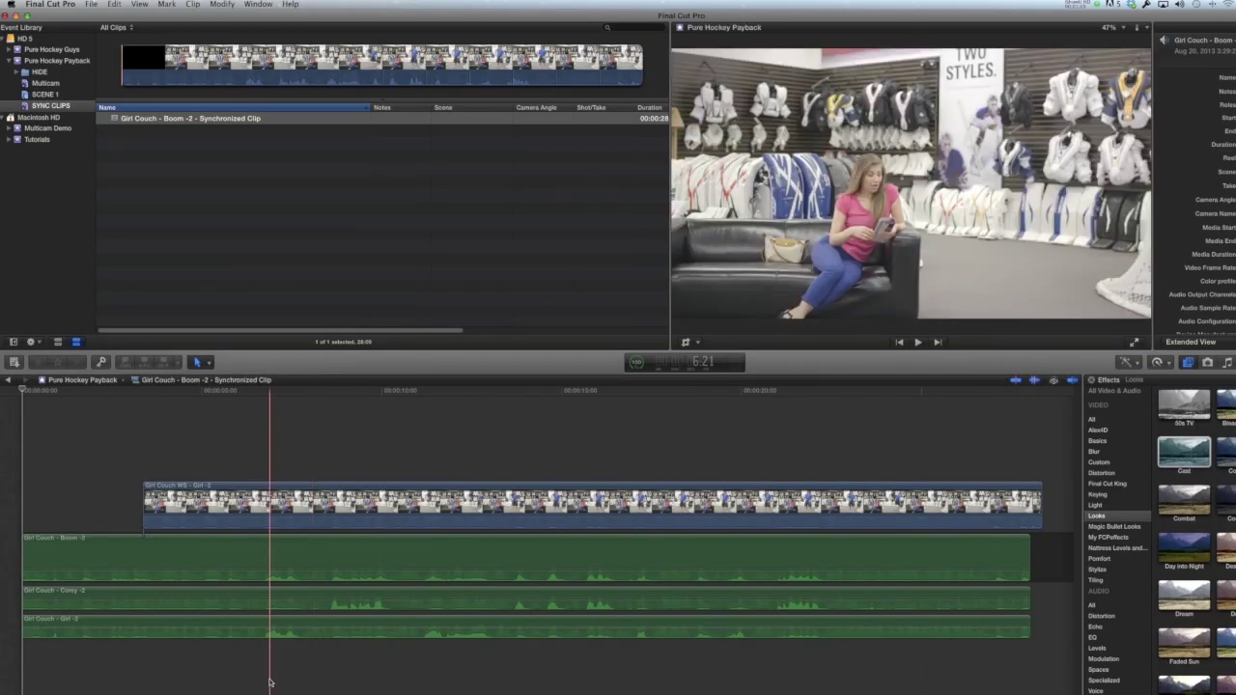
pyautogui.click(9, 379)
pyautogui.click(154, 120)
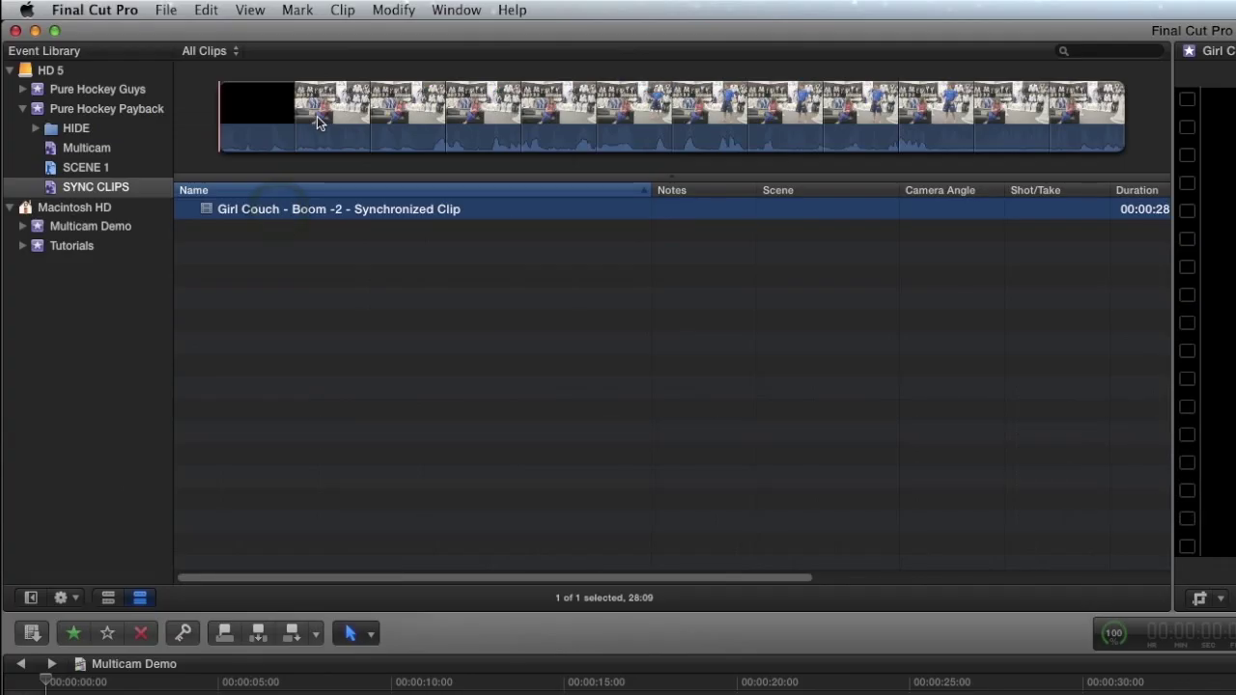
# - Mark a range across most of the synchronized clip, add it to the project, and apply 50s TV
pyautogui.press('r')
pyautogui.moveTo(178, 65); pyautogui.dragTo(183, 63)
pyautogui.moveTo(321, 114); pyautogui.dragTo(320, 694)
pyautogui.moveTo(186, 554); pyautogui.dragTo(140, 572)
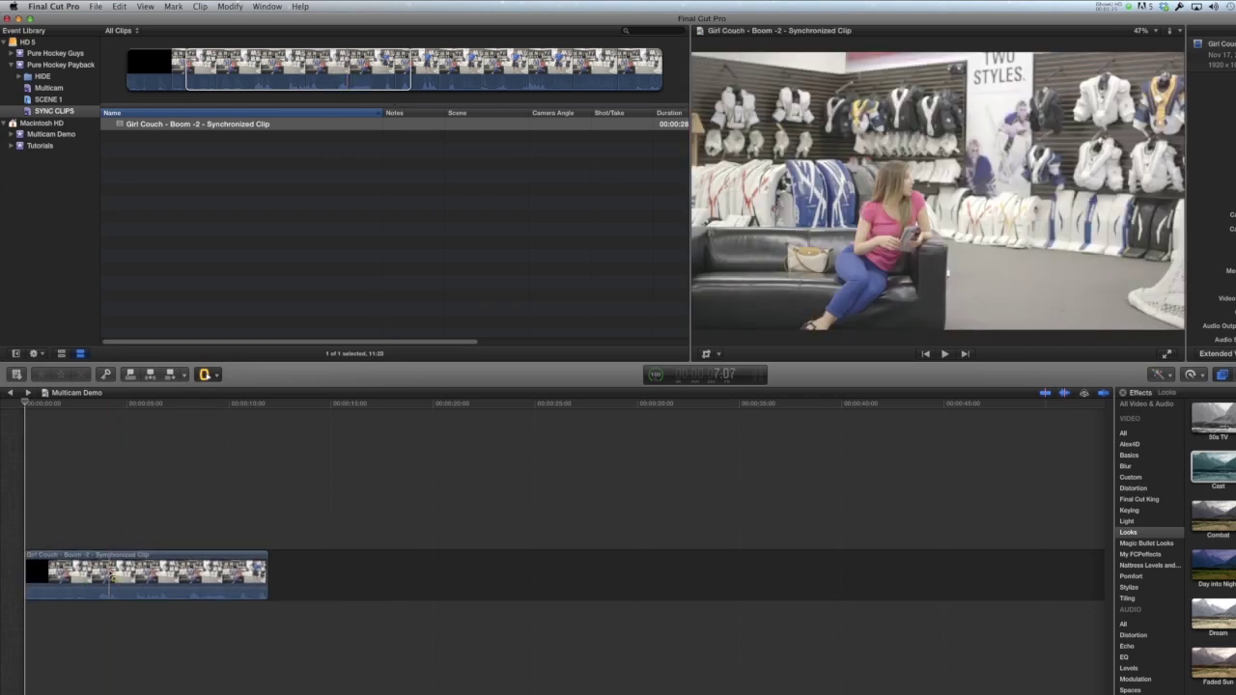
pyautogui.moveTo(1214, 417); pyautogui.dragTo(197, 581)
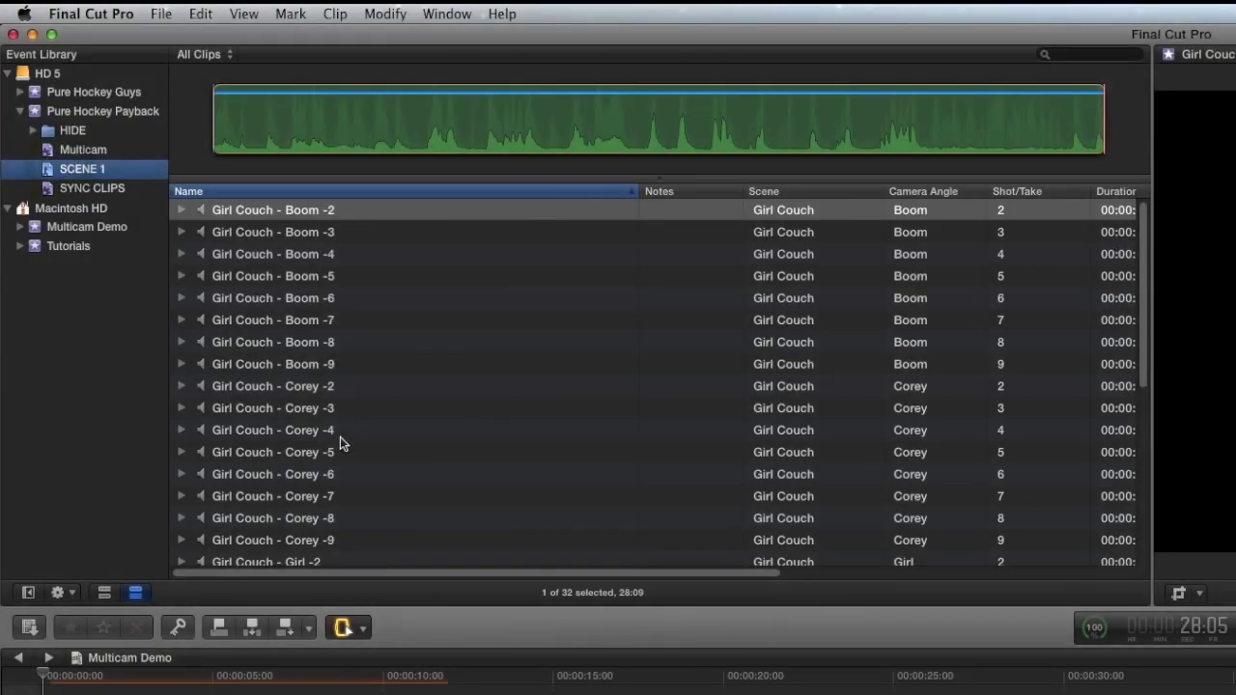
# - With the Select tool, select the Boom -2, Corey -2 and Girl -2 clips for a multicam clip
pyautogui.press('a')
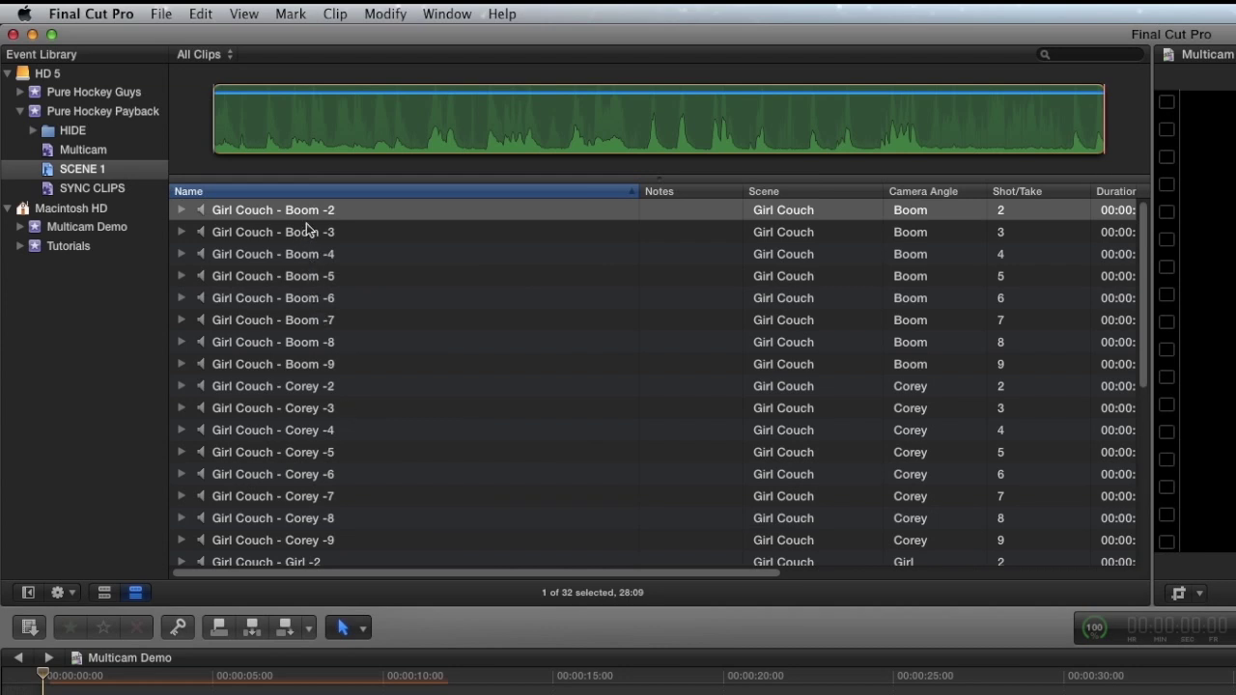
pyautogui.keyDown('super'); pyautogui.click(317, 386); pyautogui.keyUp('super')
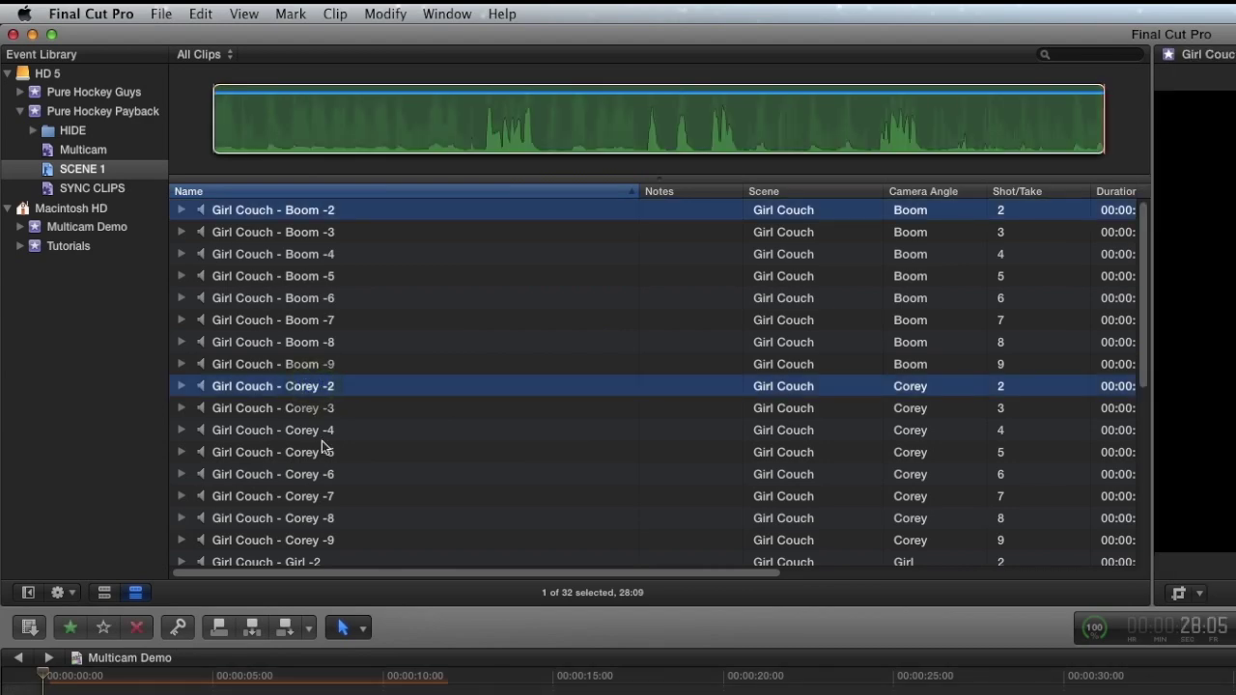
pyautogui.scroll(-3, 311, 406)
pyautogui.keyDown('super'); pyautogui.click(292, 442); pyautogui.keyUp('super')
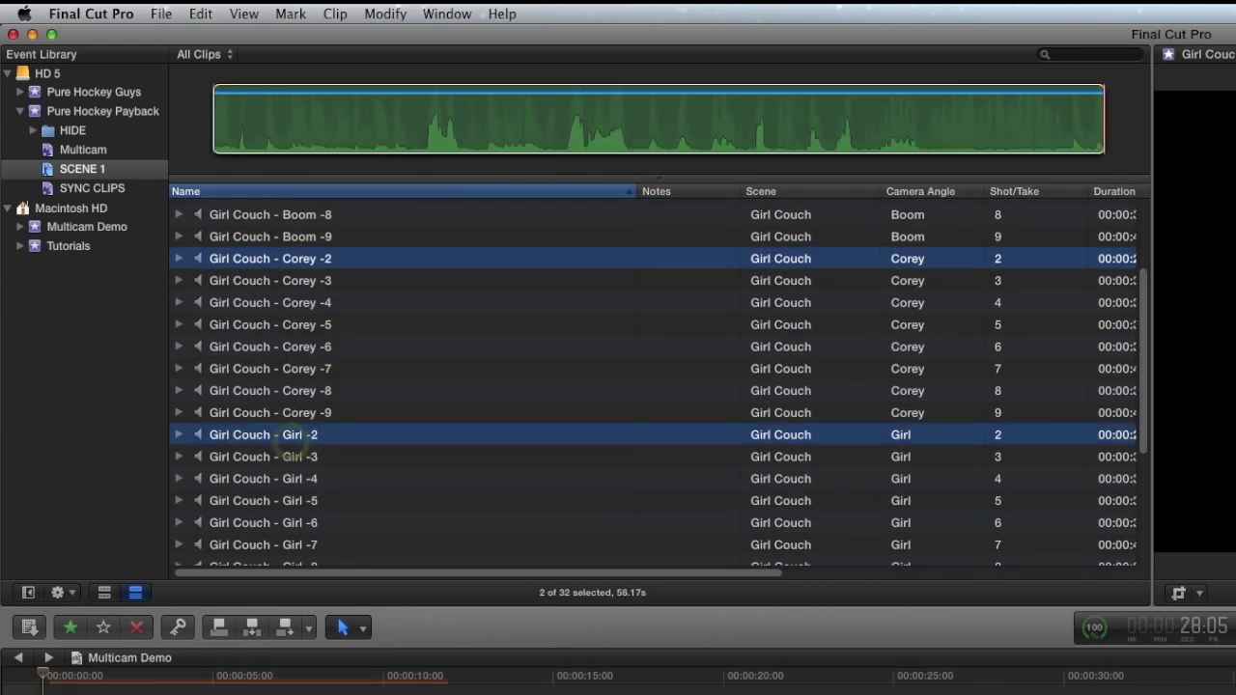
pyautogui.click(161, 14)
# - Create multicam clip 'DEMO 1', synced by audio, at 1080p HD 1920x1080, 23.98p
pyautogui.click(188, 171)
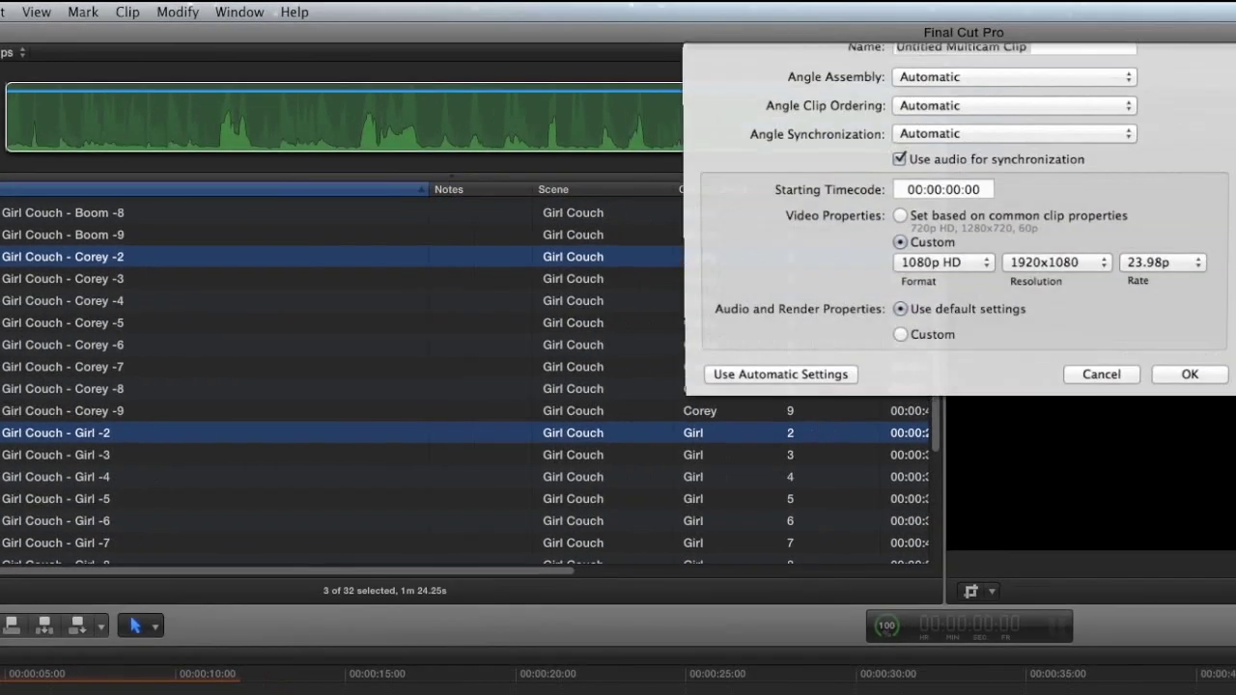
pyautogui.write('DEMO 1')
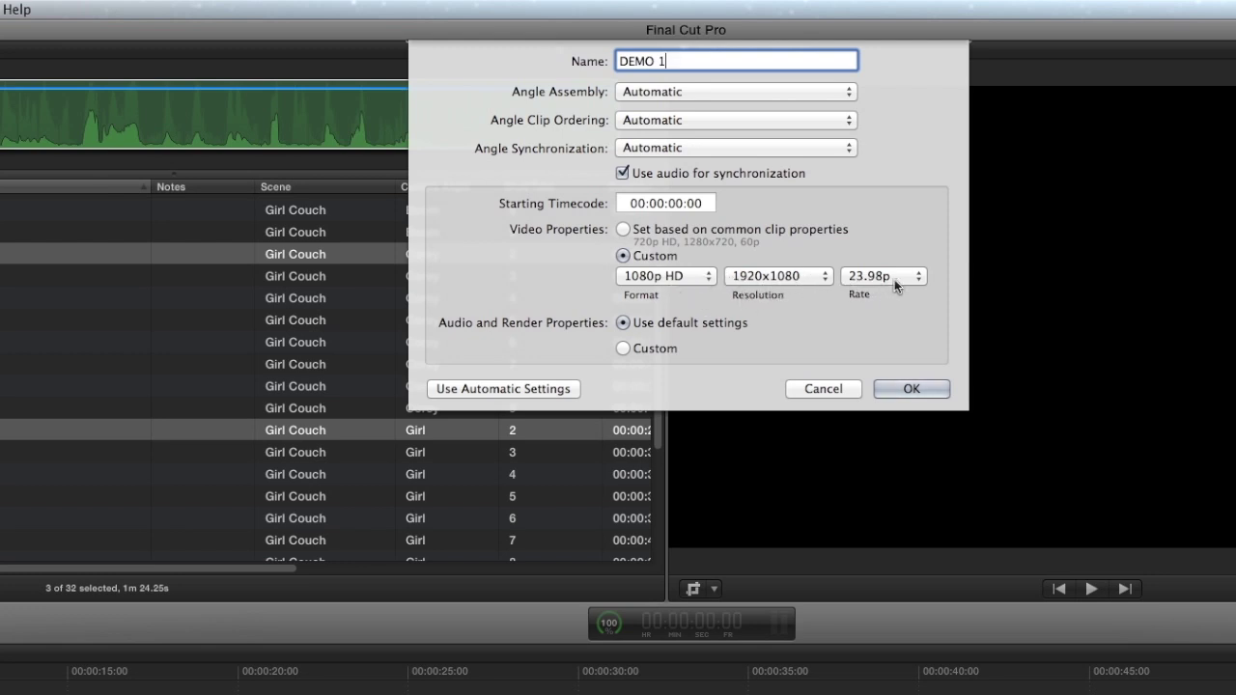
pyautogui.click(912, 389)
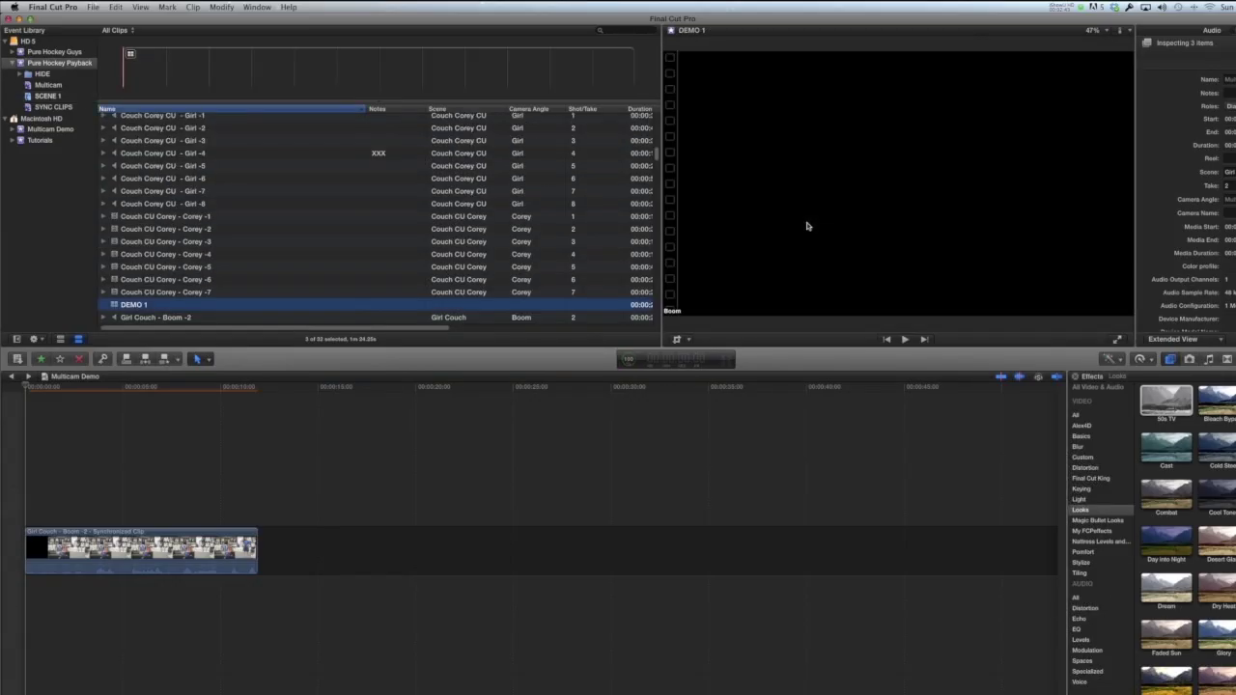
# - Open DEMO 1 in the angle editor and add a new empty angle from the Boom angle's menu
pyautogui.doubleClick(114, 306)
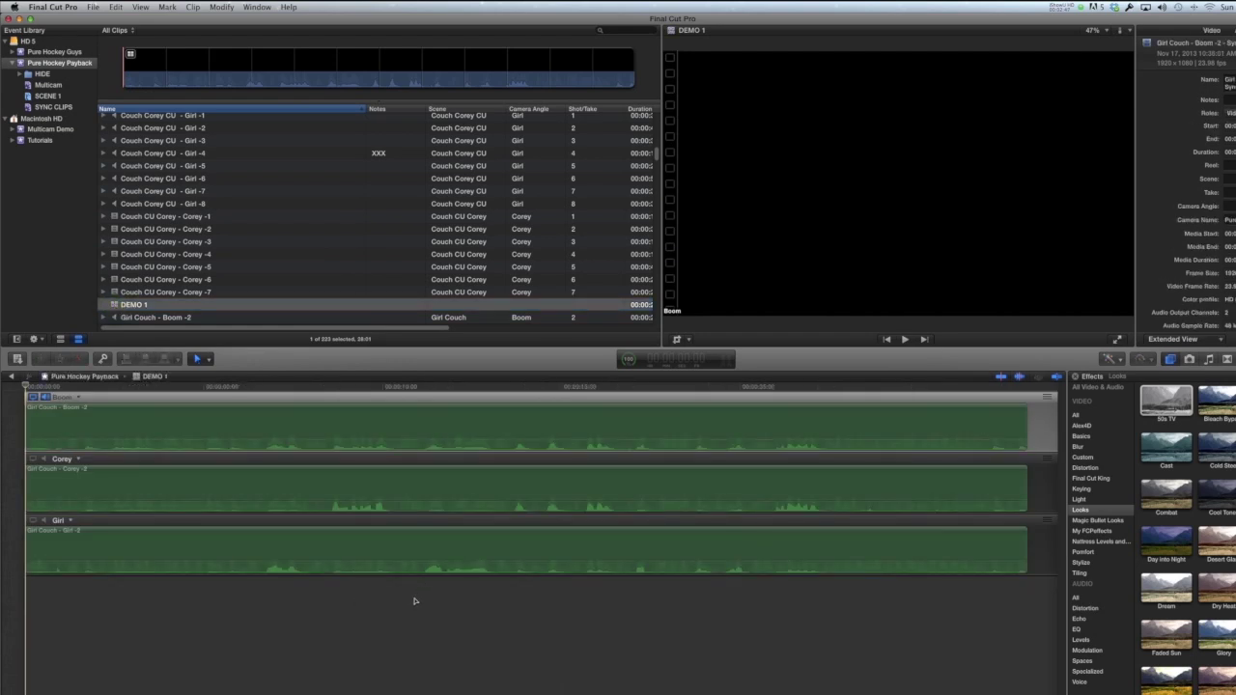
pyautogui.click(78, 397)
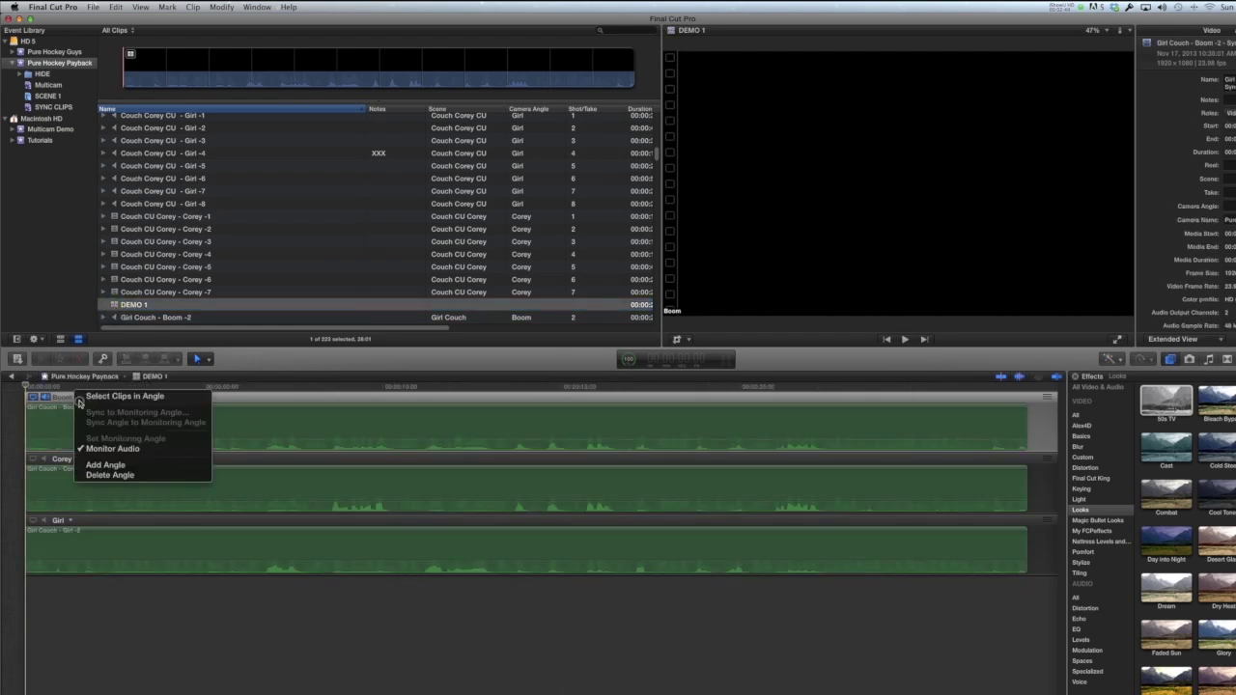
pyautogui.click(106, 464)
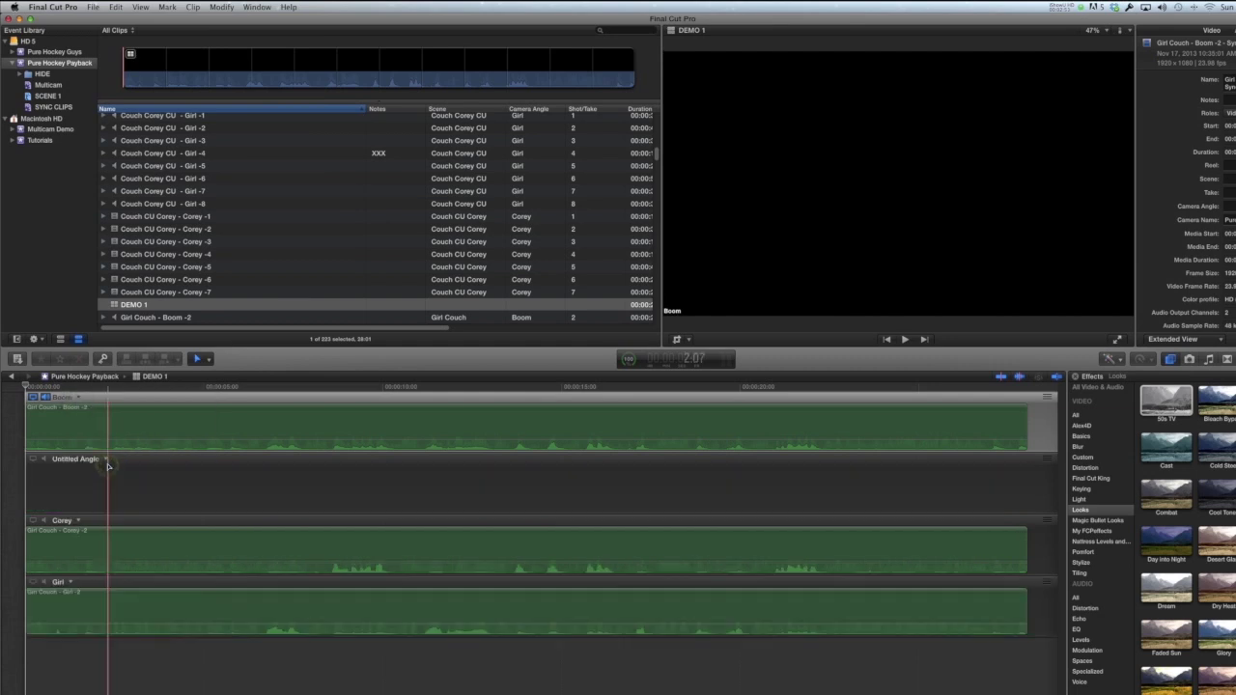
# - Rename the Untitled Angle to 'Video' and move it above the Boom angle
pyautogui.doubleClick(84, 459)
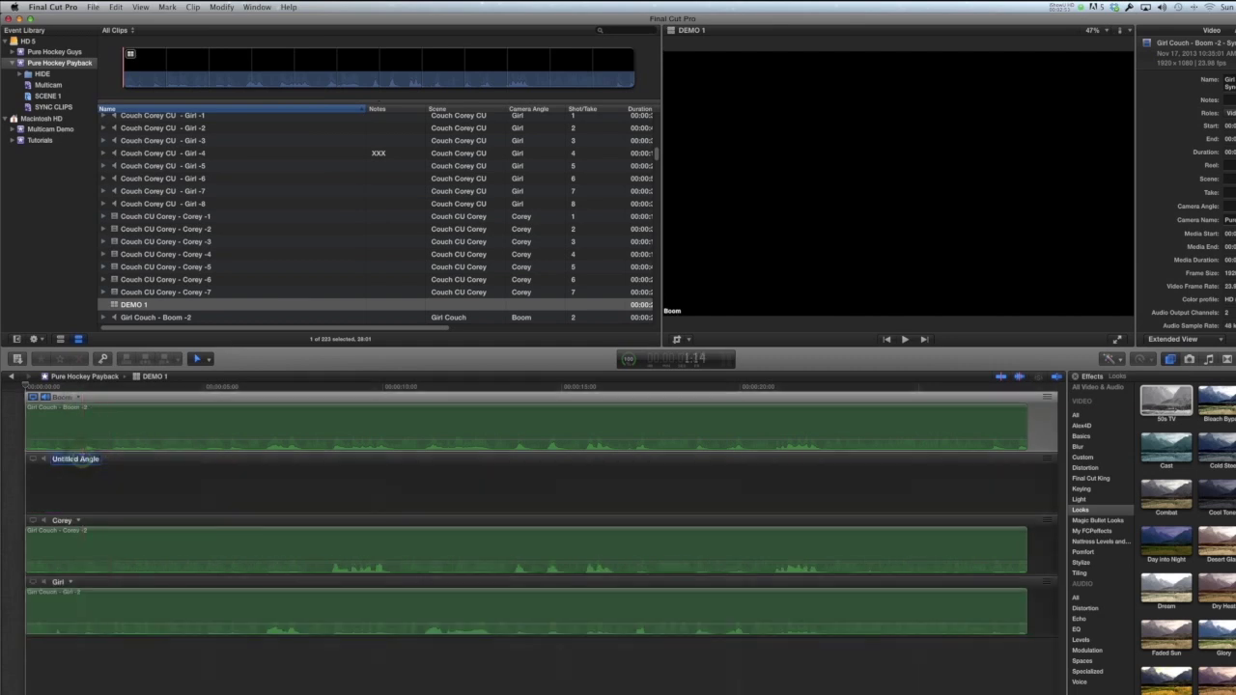
pyautogui.write('Video')
pyautogui.press('Return')
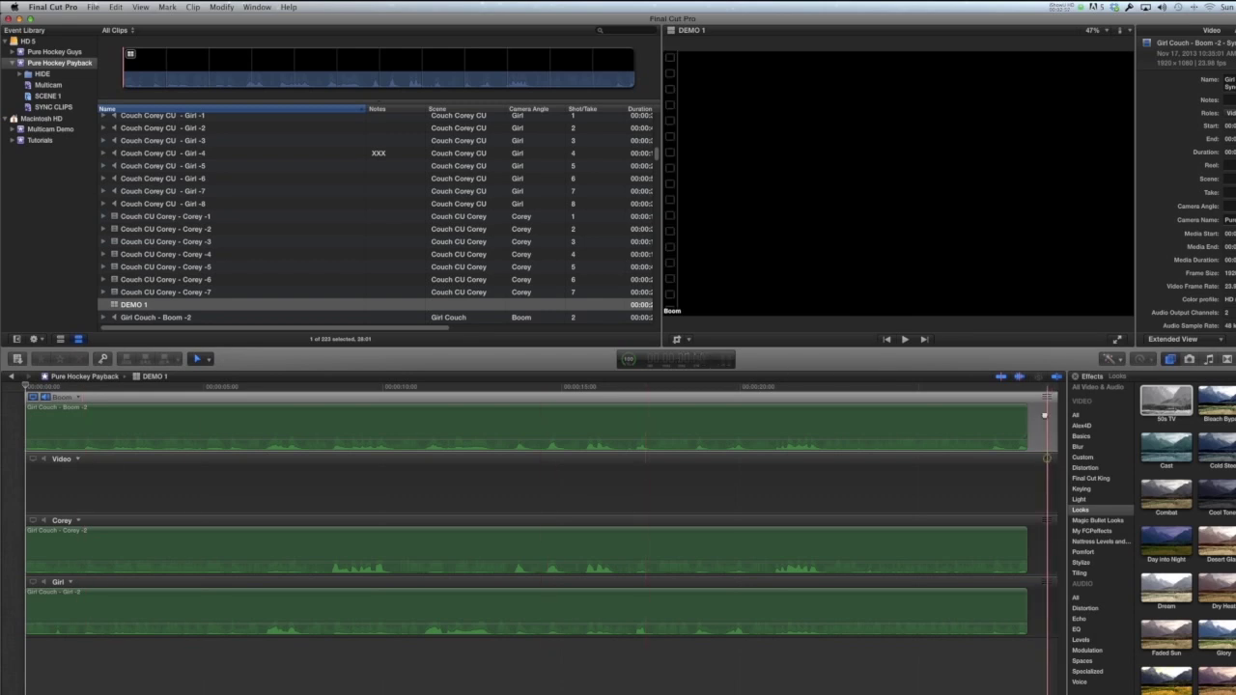
pyautogui.moveTo(1050, 456); pyautogui.dragTo(1048, 396)
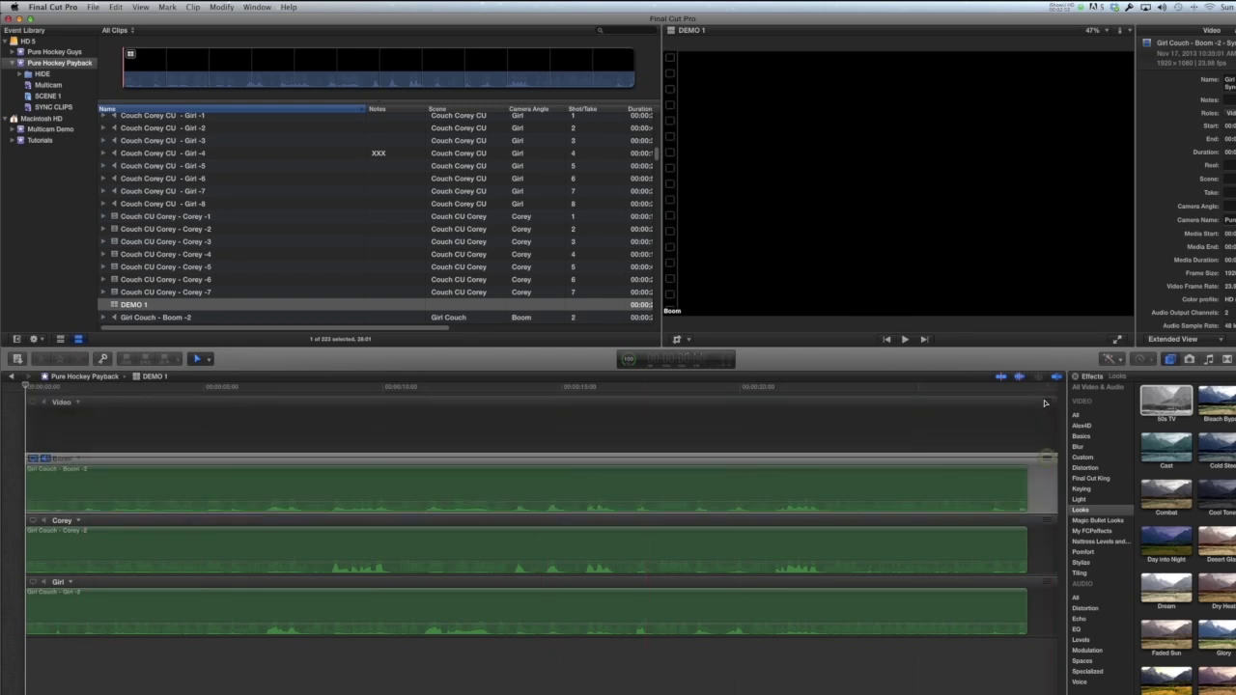
# - Put the Girl Couch WS - Girl -2 clip from SCENE 1 into the Video angle
pyautogui.click(55, 95)
pyautogui.scroll(-3, 162, 231)
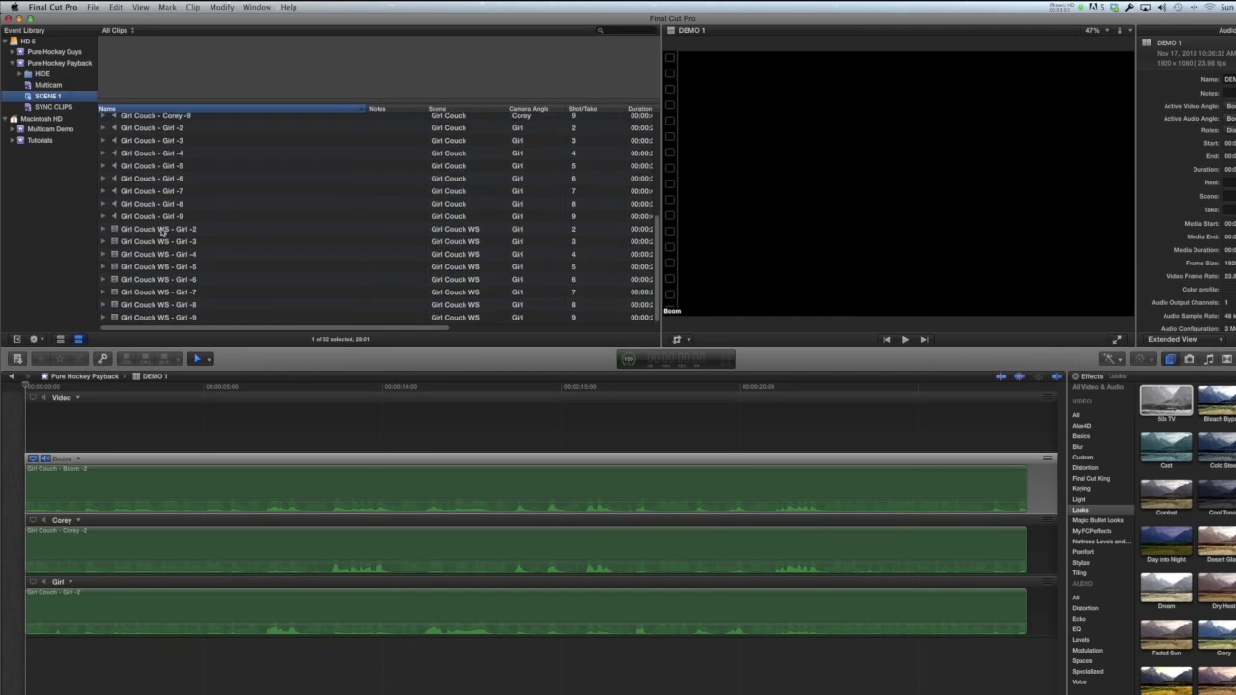
pyautogui.moveTo(162, 232); pyautogui.dragTo(64, 436)
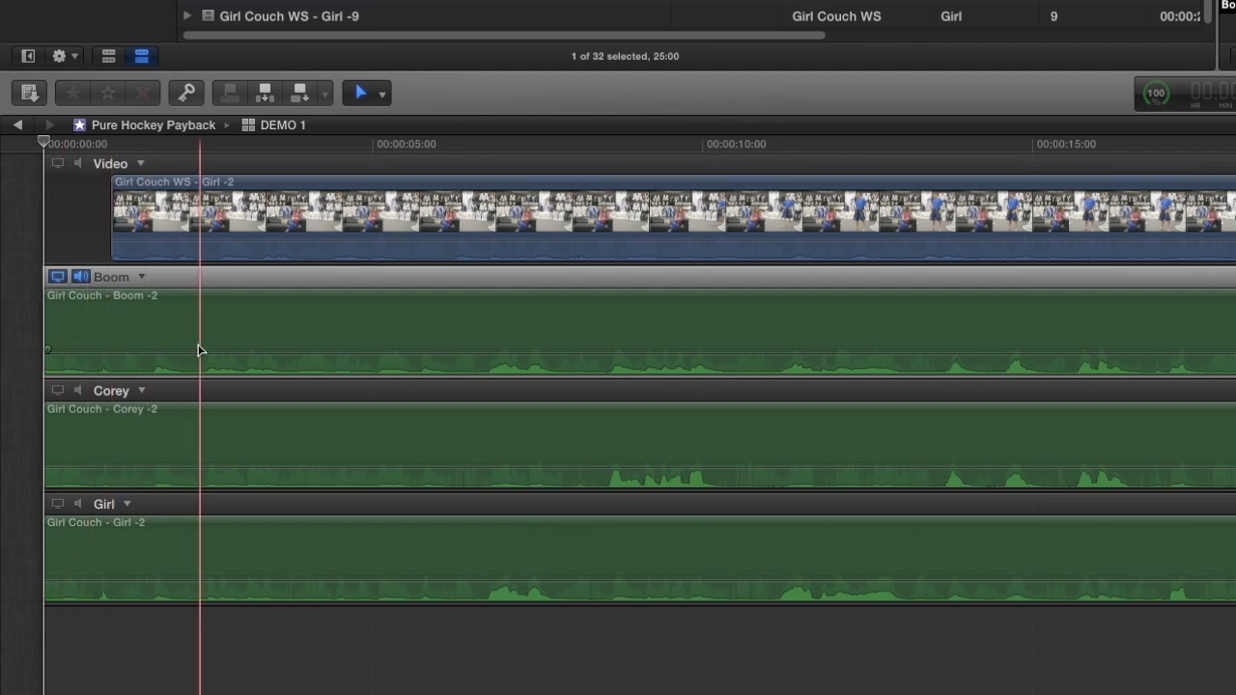
# - Sync the Girl Couch WS - Girl -2 clip to the Boom monitoring angle with Sync Selection
pyautogui.click(461, 217)
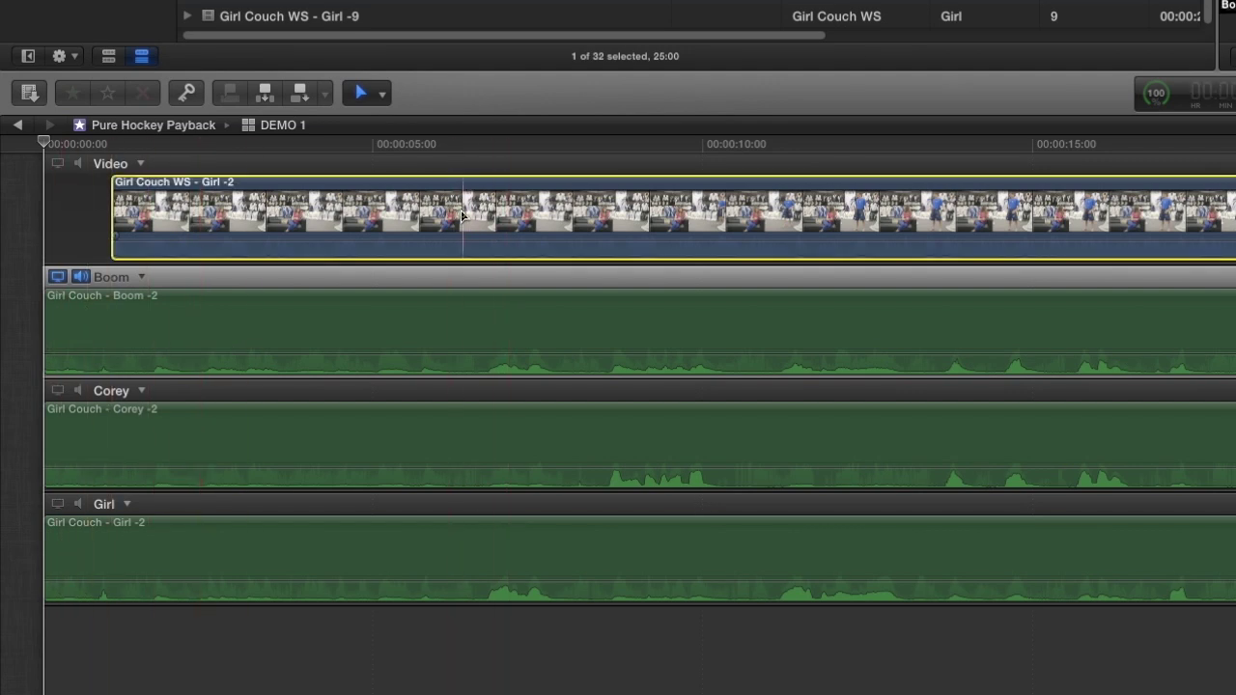
pyautogui.click(140, 164)
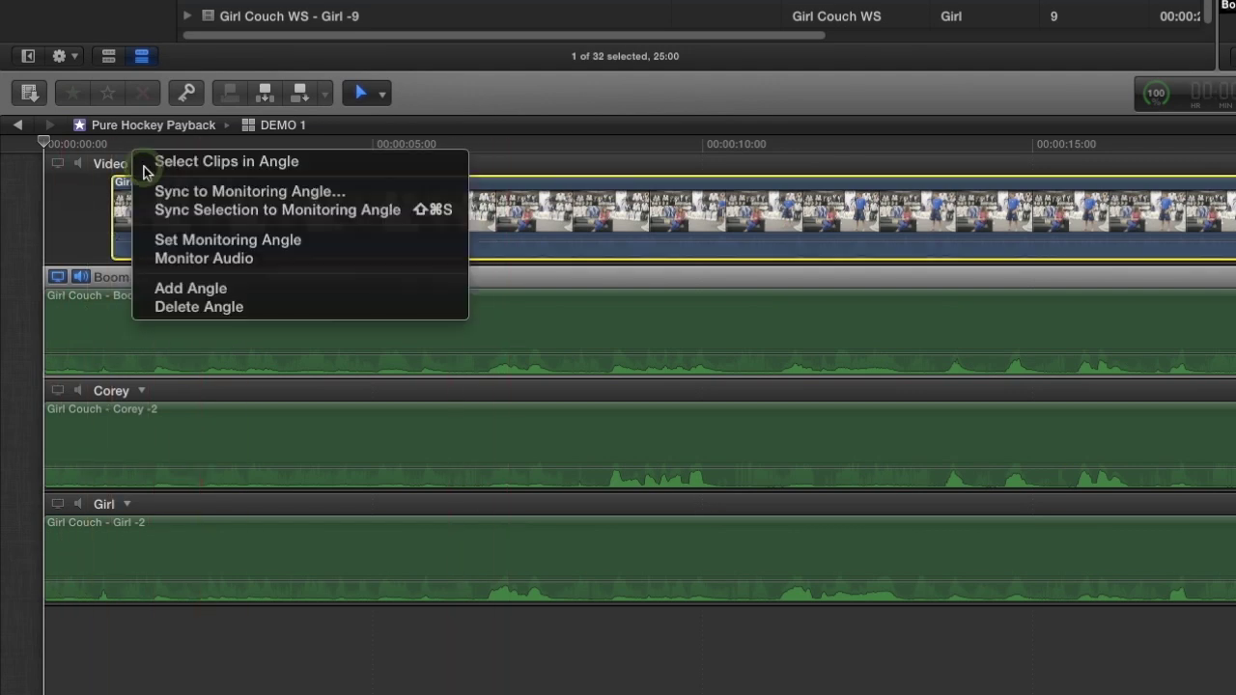
pyautogui.click(189, 221)
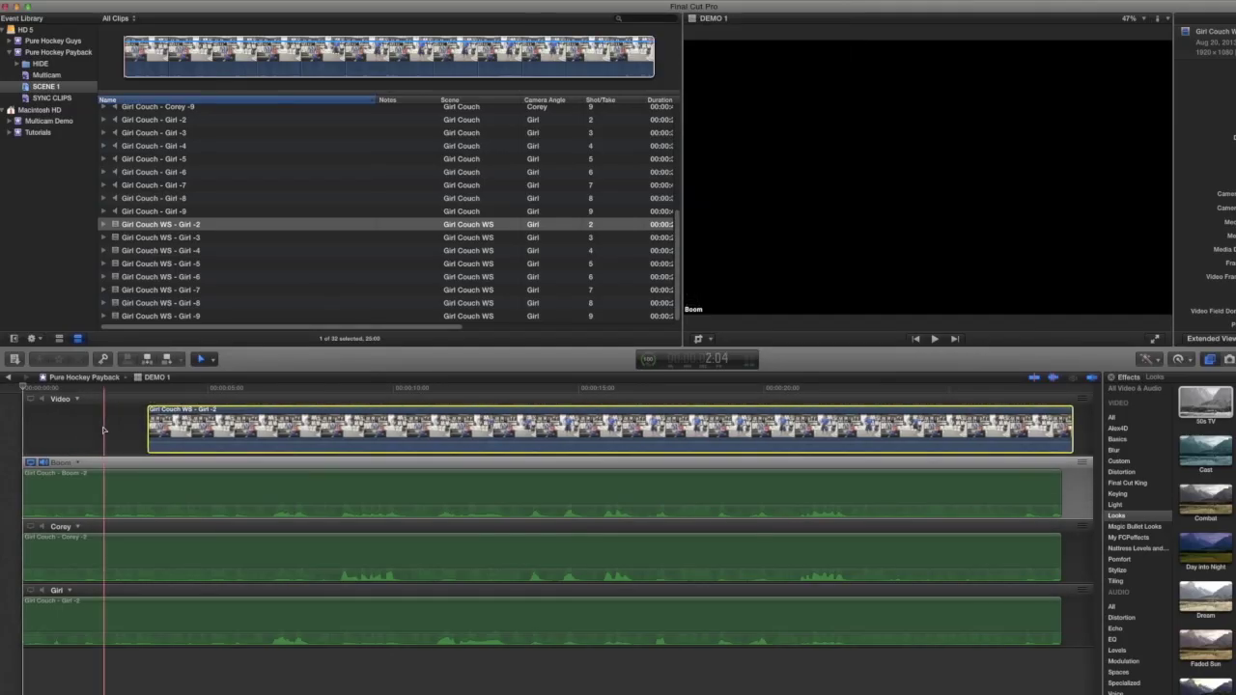
pyautogui.click(119, 483)
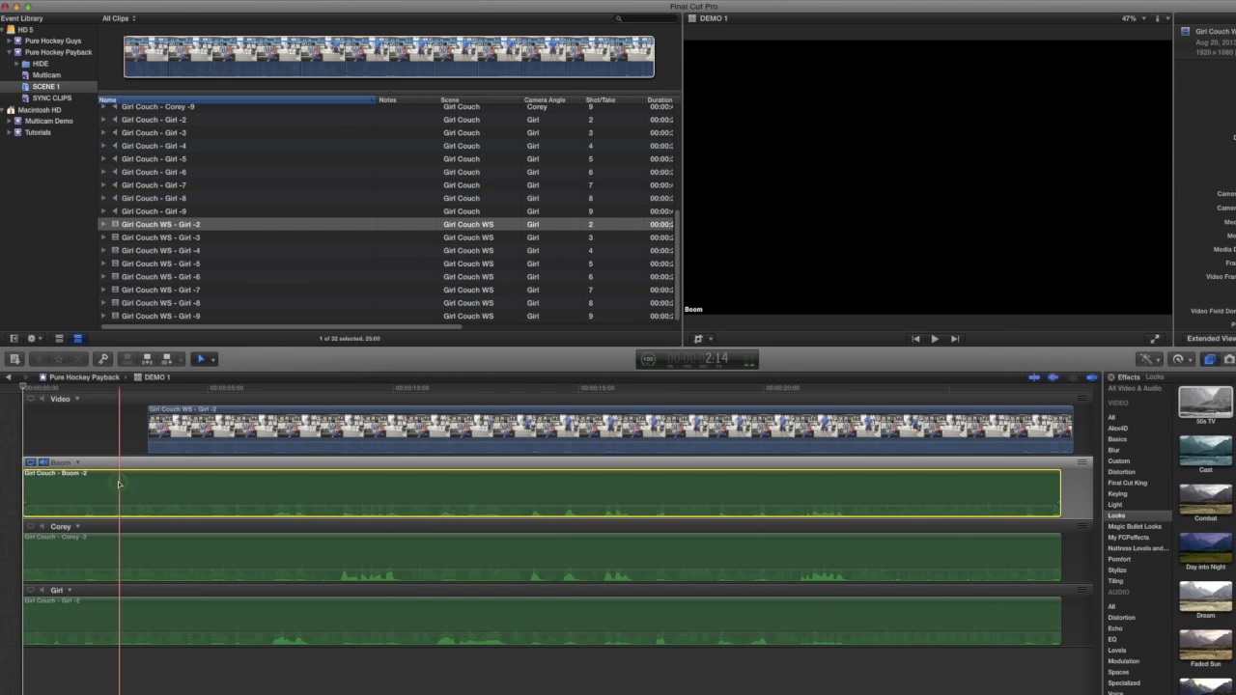
# - Append Boom takes 3 through 9 after Boom -2 in the Boom angle
pyautogui.scroll(5, 154, 177)
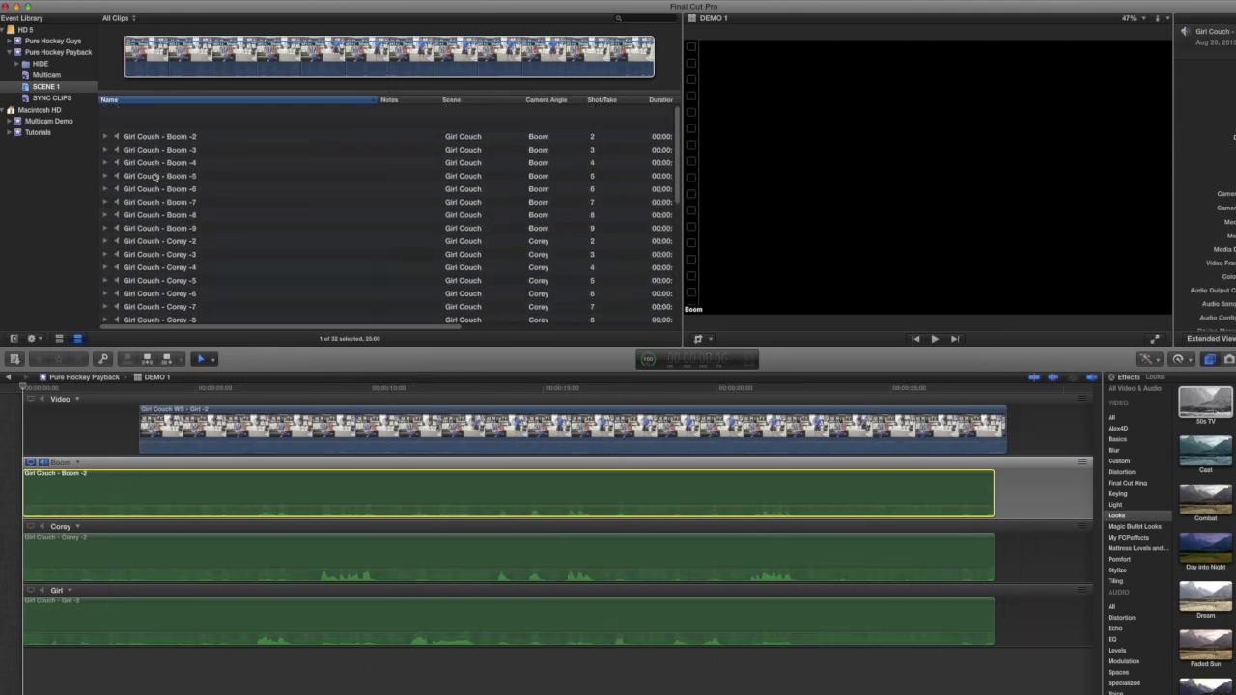
pyautogui.click(172, 129)
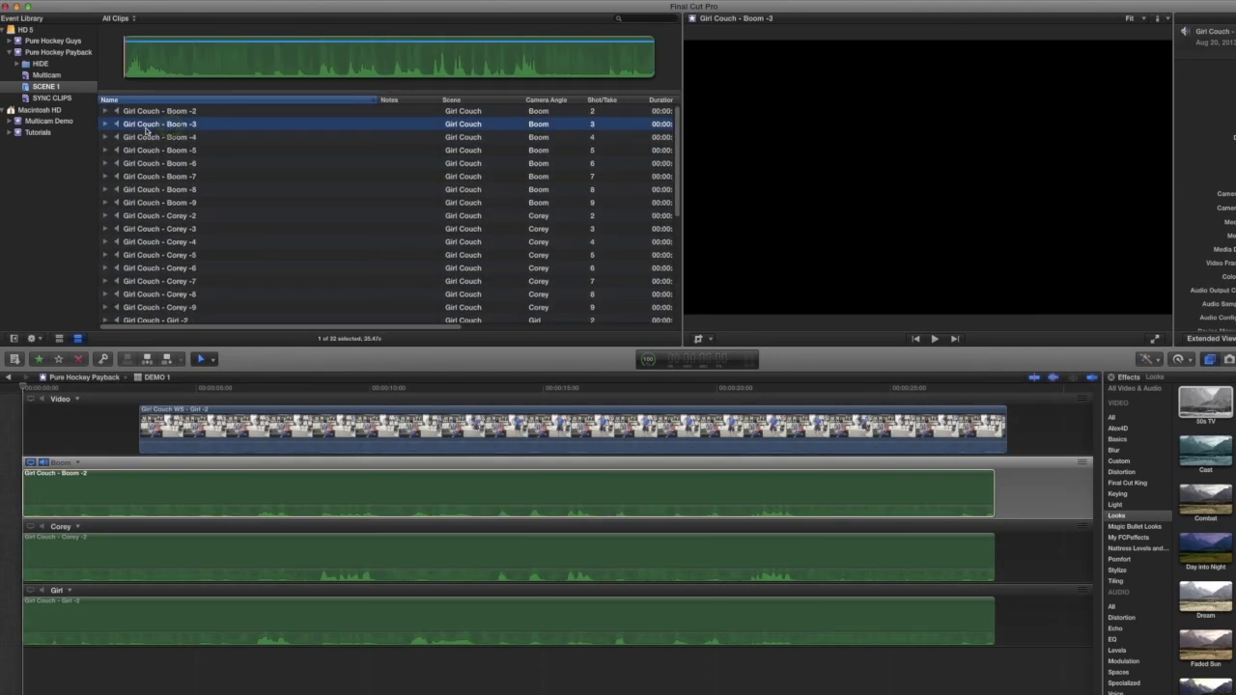
pyautogui.moveTo(147, 130); pyautogui.dragTo(998, 493)
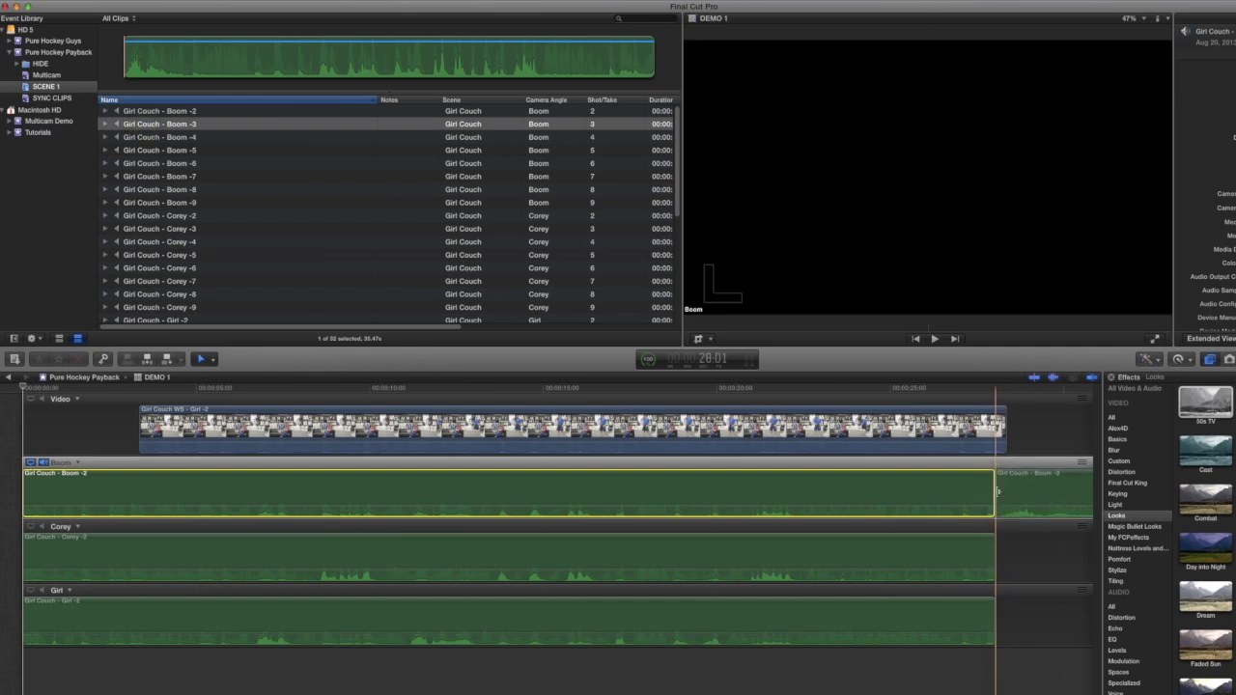
pyautogui.hotkey('shift', 'z')
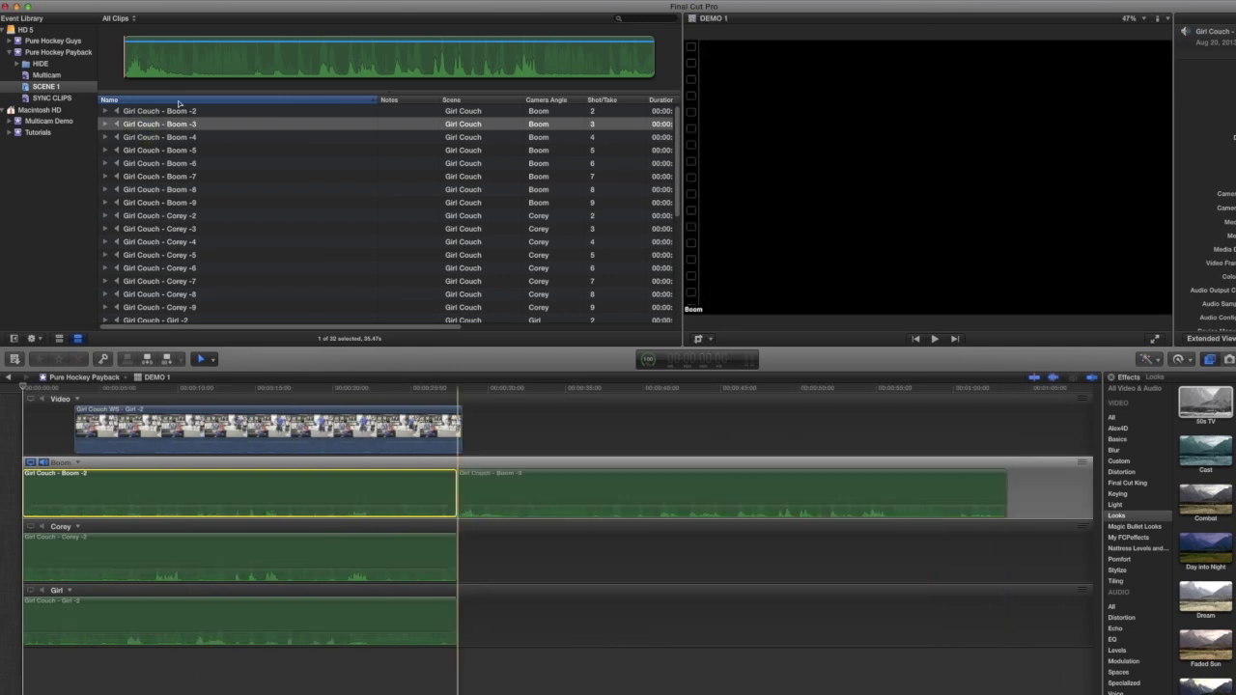
pyautogui.click(172, 139)
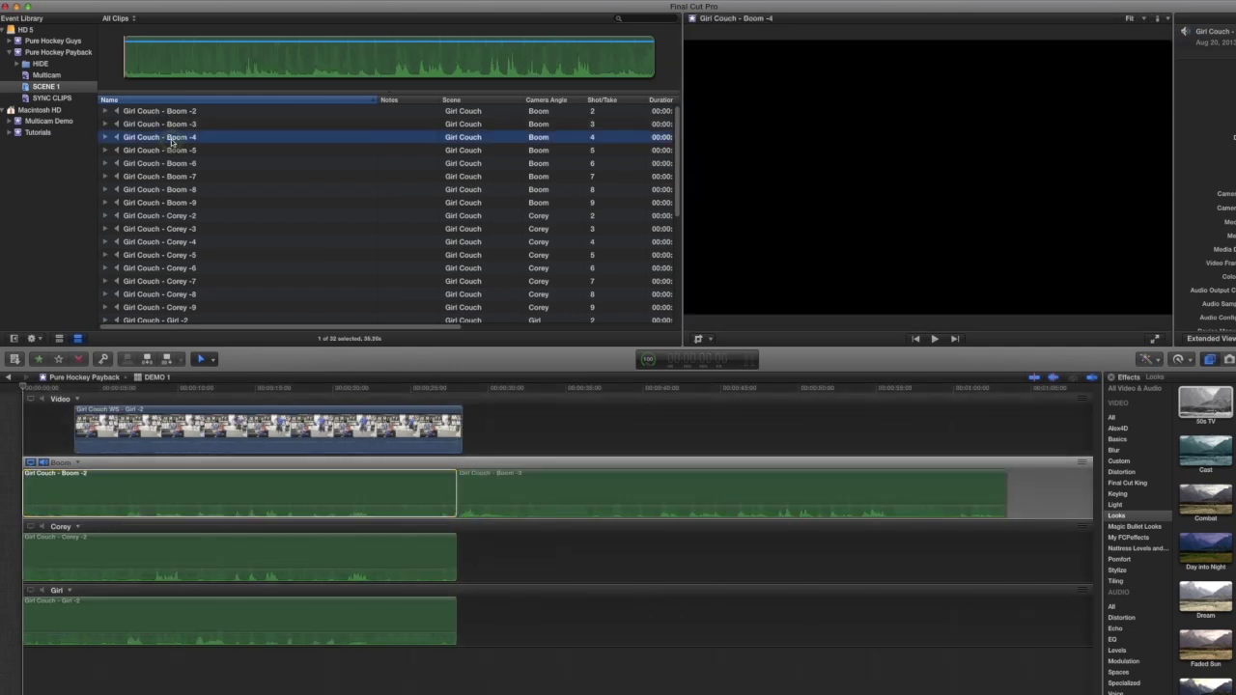
pyautogui.press('e')
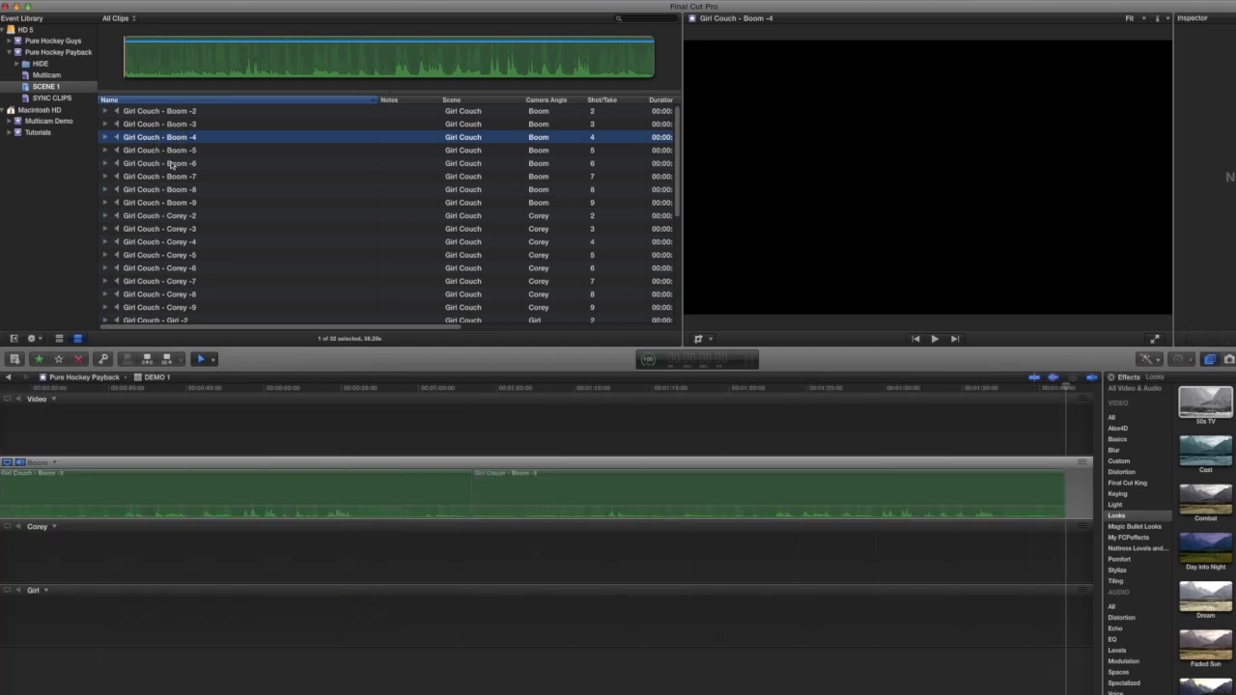
pyautogui.click(171, 151)
pyautogui.press('e')
pyautogui.click(169, 163)
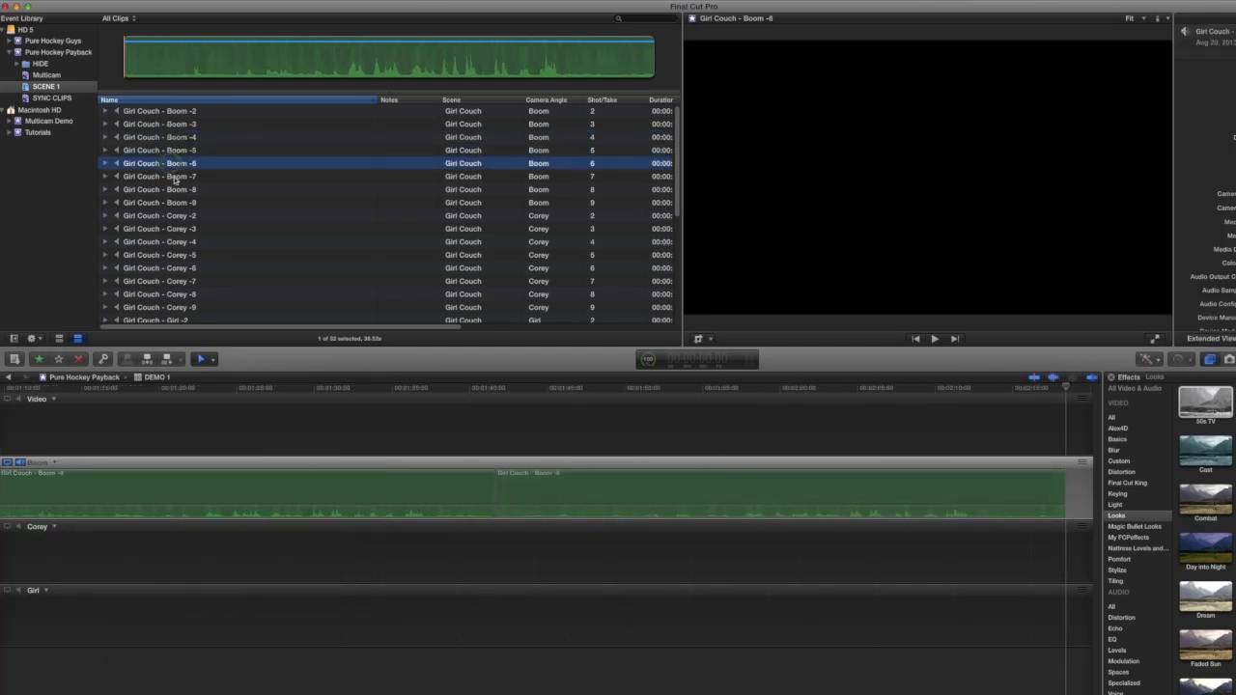
pyautogui.click(158, 177)
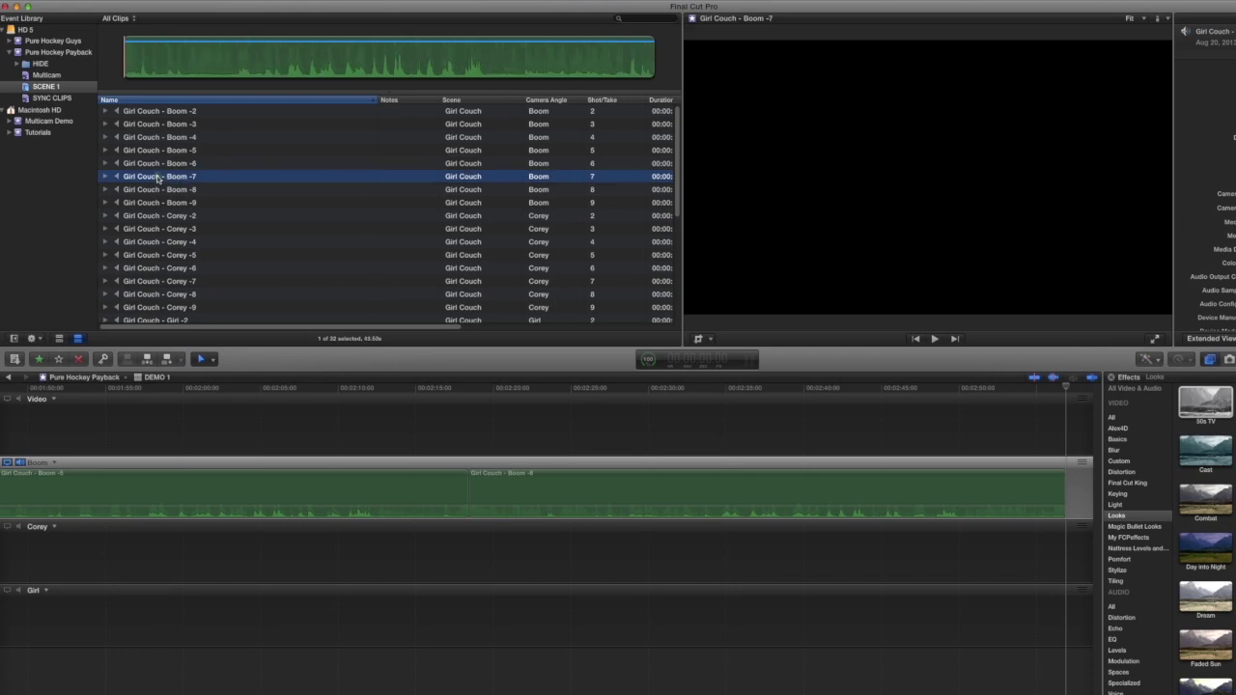
pyautogui.press('e')
pyautogui.click(163, 191)
pyautogui.press('e')
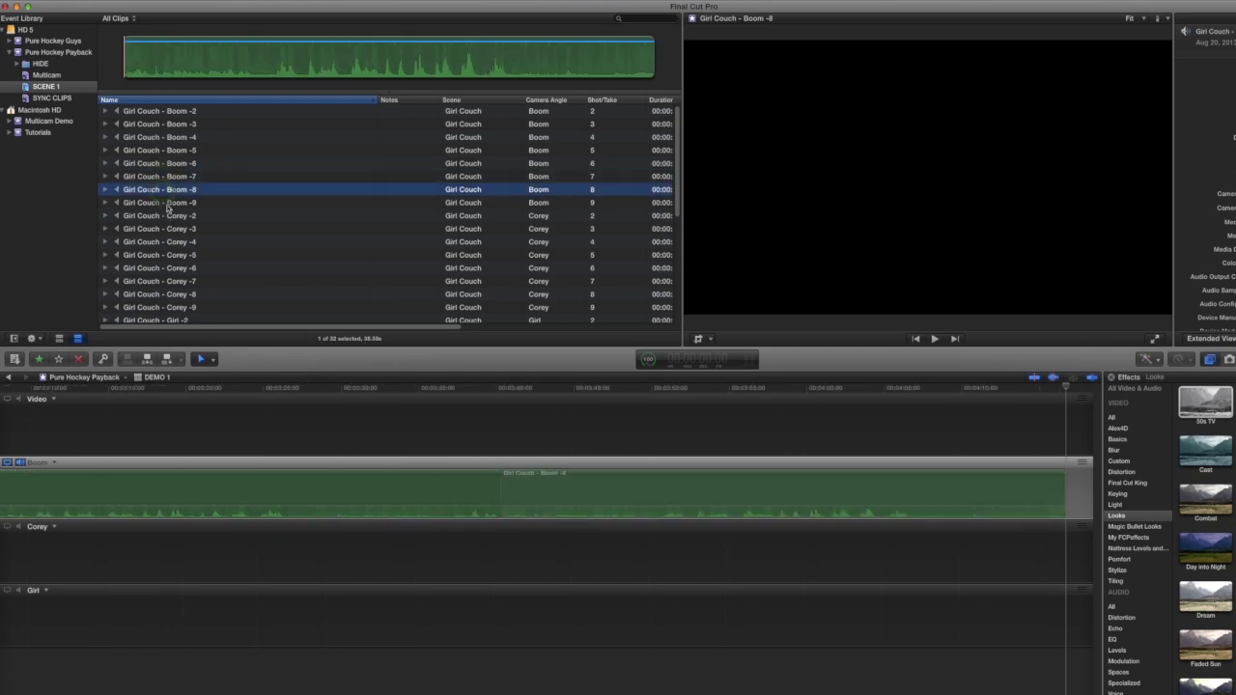
pyautogui.click(167, 203)
pyautogui.press('e')
# - Append the Corey takes starting at Corey -3 to the Corey angle
pyautogui.click(9, 532)
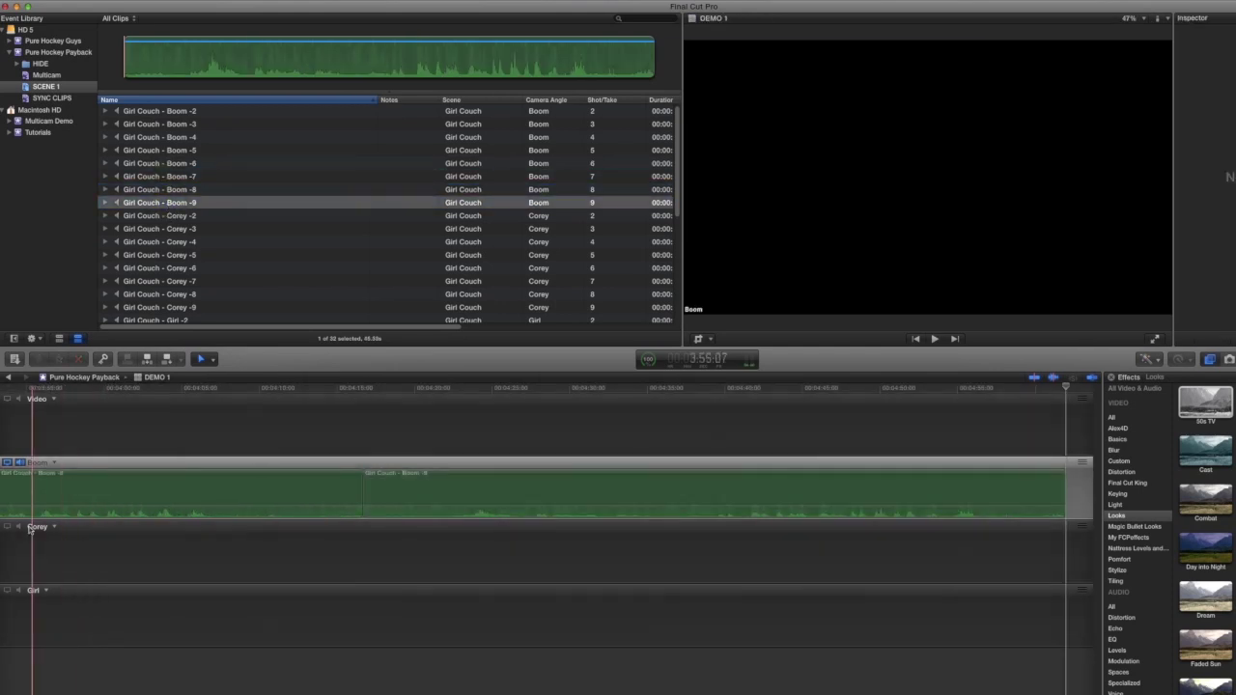
pyautogui.click(203, 228)
pyautogui.press('e')
pyautogui.click(203, 243)
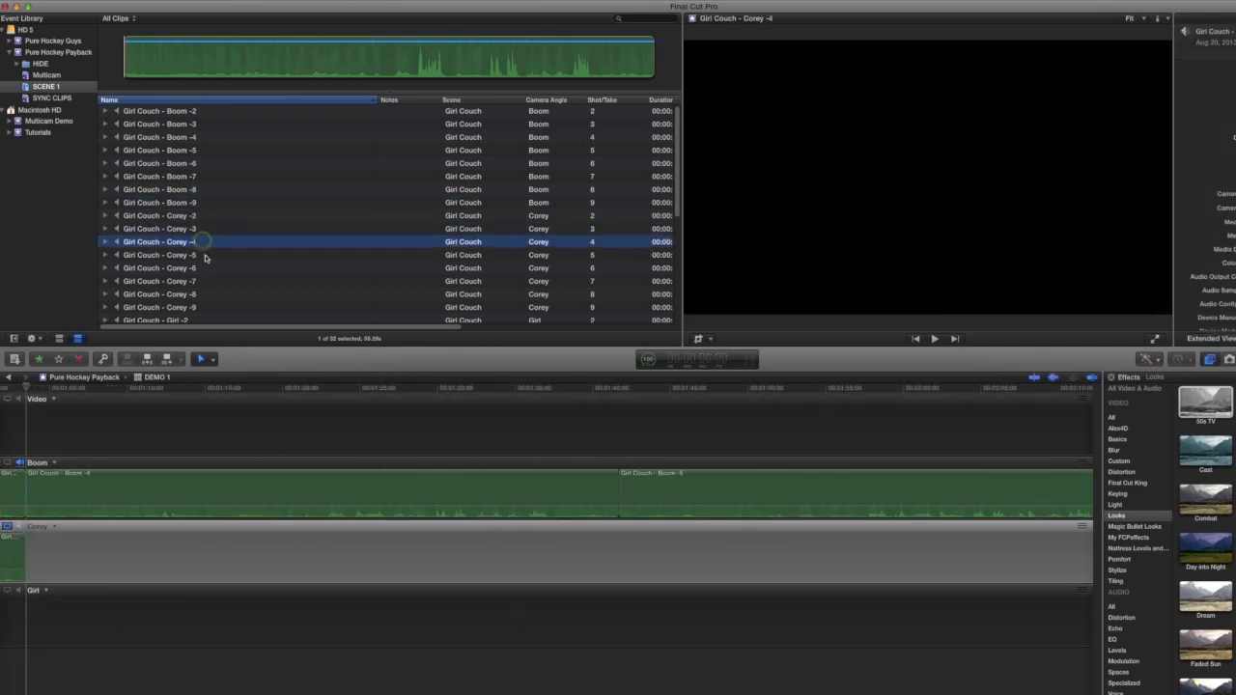
pyautogui.press('e')
pyautogui.click(204, 254)
pyautogui.press('e')
# - Append the remaining Girl takes to the Girl angle
pyautogui.scroll(-4, 193, 241)
pyautogui.click(186, 243)
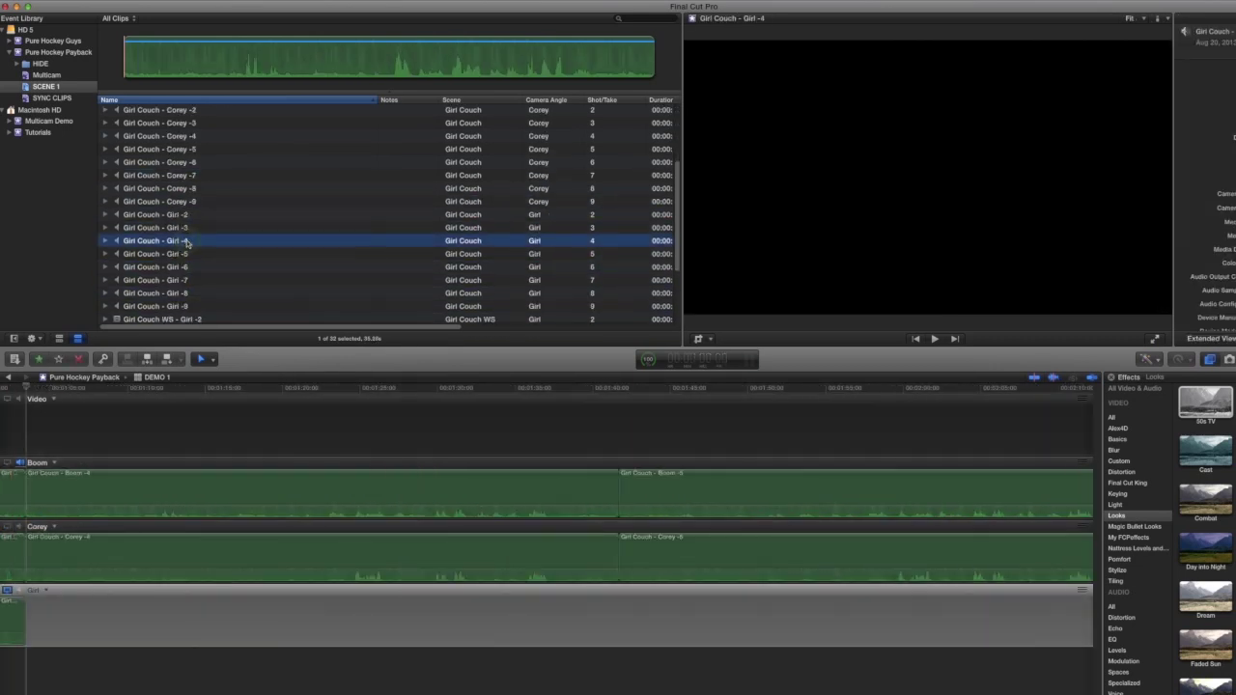
pyautogui.press('e')
pyautogui.click(186, 254)
pyautogui.press('e')
# - Append the Girl Couch WS takes through WS - Girl -9 to the Video angle and fit the view
pyautogui.scroll(-3, 186, 279)
pyautogui.click(186, 277)
pyautogui.press('e')
pyautogui.click(186, 291)
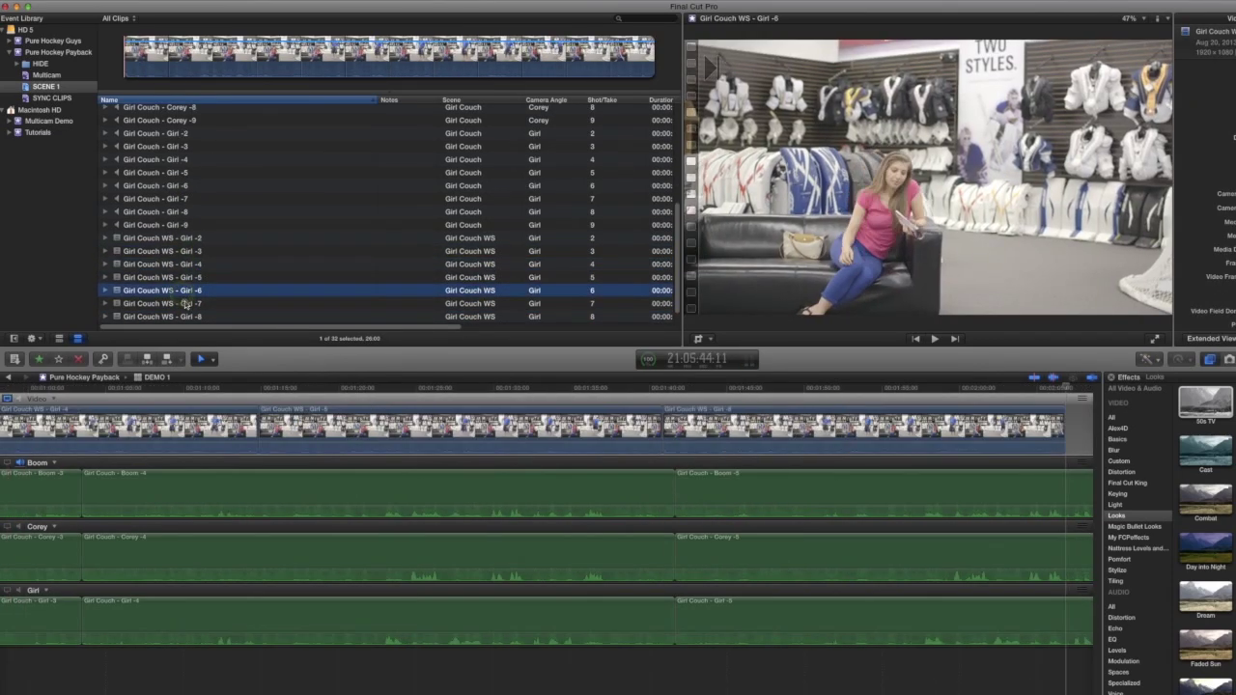
pyautogui.press('e')
pyautogui.click(187, 303)
pyautogui.press('e')
pyautogui.click(187, 316)
pyautogui.press('e')
pyautogui.scroll(-1, 188, 309)
pyautogui.click(189, 317)
pyautogui.press('e')
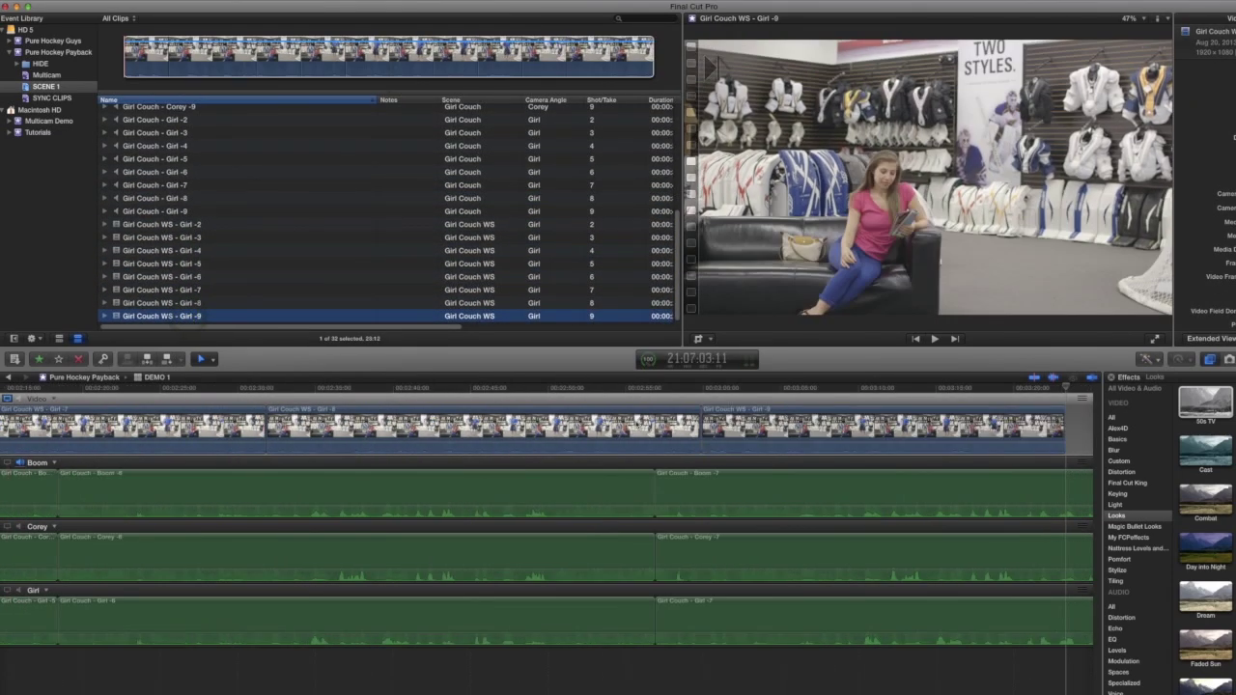
pyautogui.hotkey('shift', 'z')
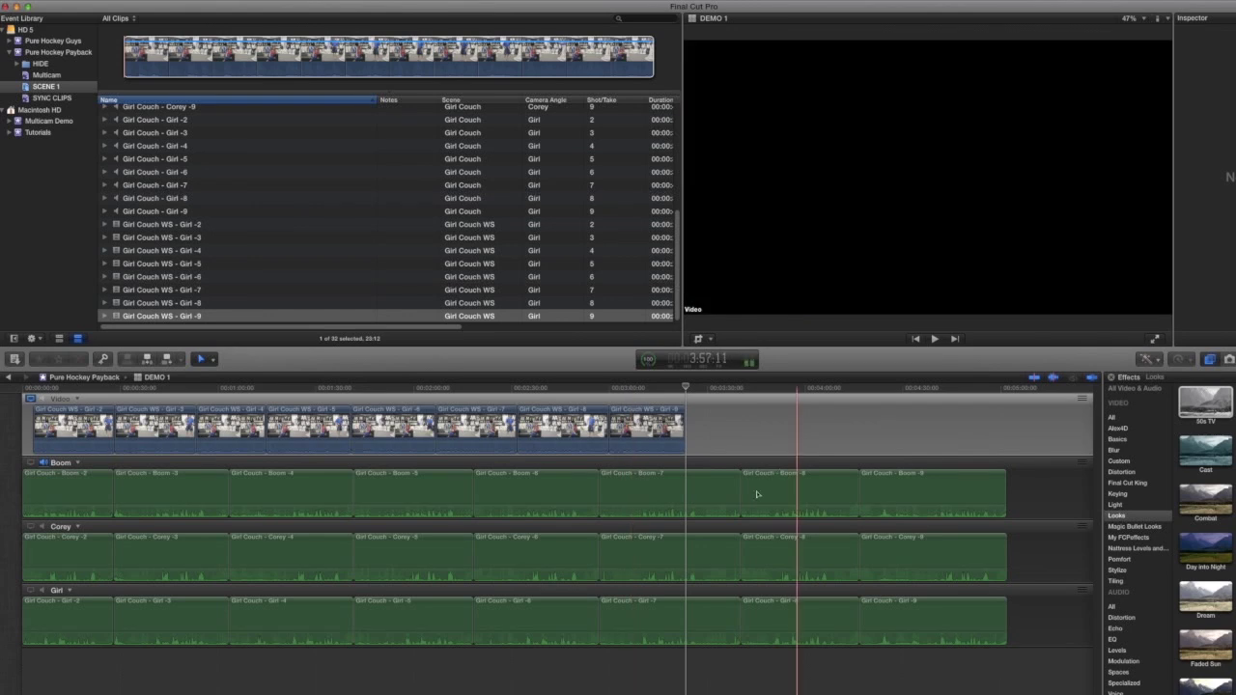
# - Shift the WS Girl clips 3 through 9 right to roughly line up with their takes
pyautogui.moveTo(648, 426); pyautogui.dragTo(915, 425)
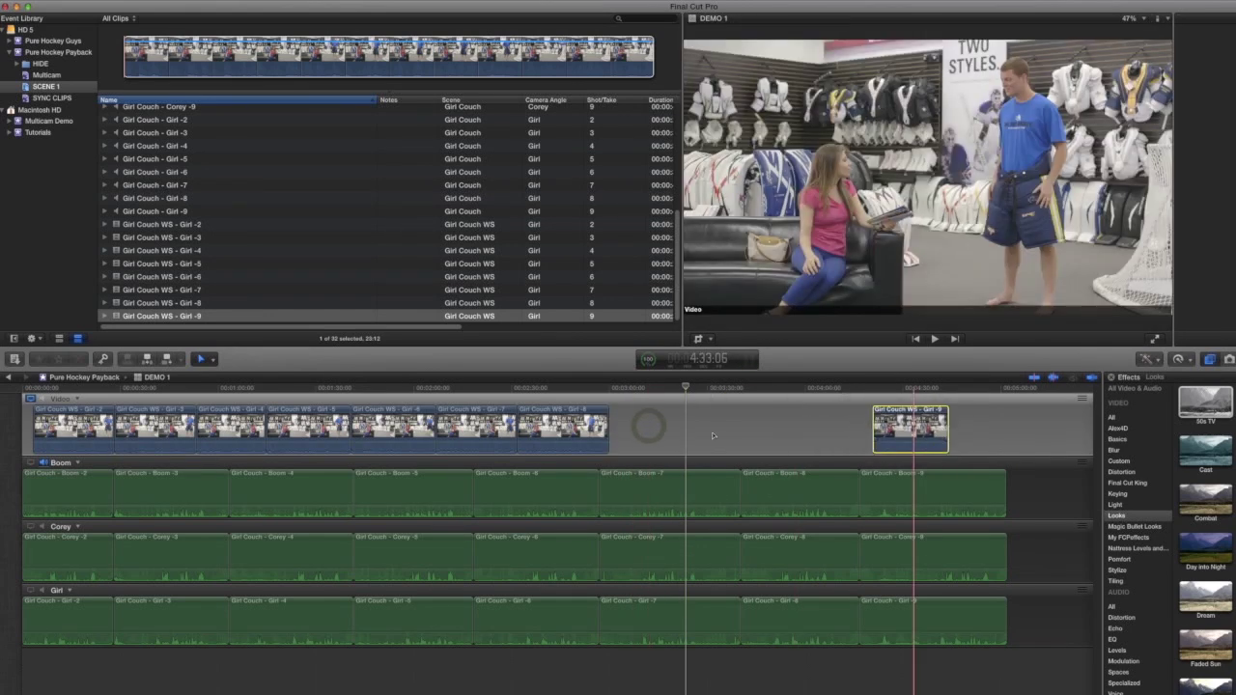
pyautogui.moveTo(575, 425); pyautogui.dragTo(798, 424)
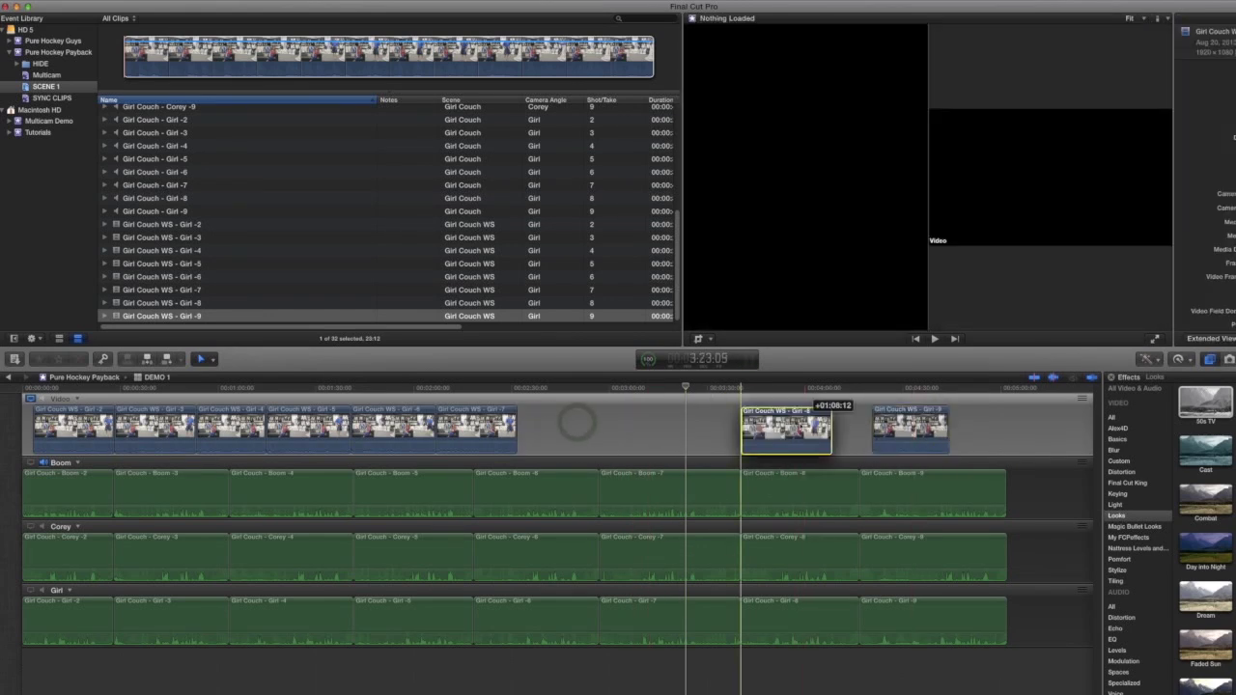
pyautogui.moveTo(479, 425); pyautogui.dragTo(652, 426)
pyautogui.moveTo(394, 425); pyautogui.dragTo(533, 426)
pyautogui.moveTo(326, 426); pyautogui.dragTo(413, 427)
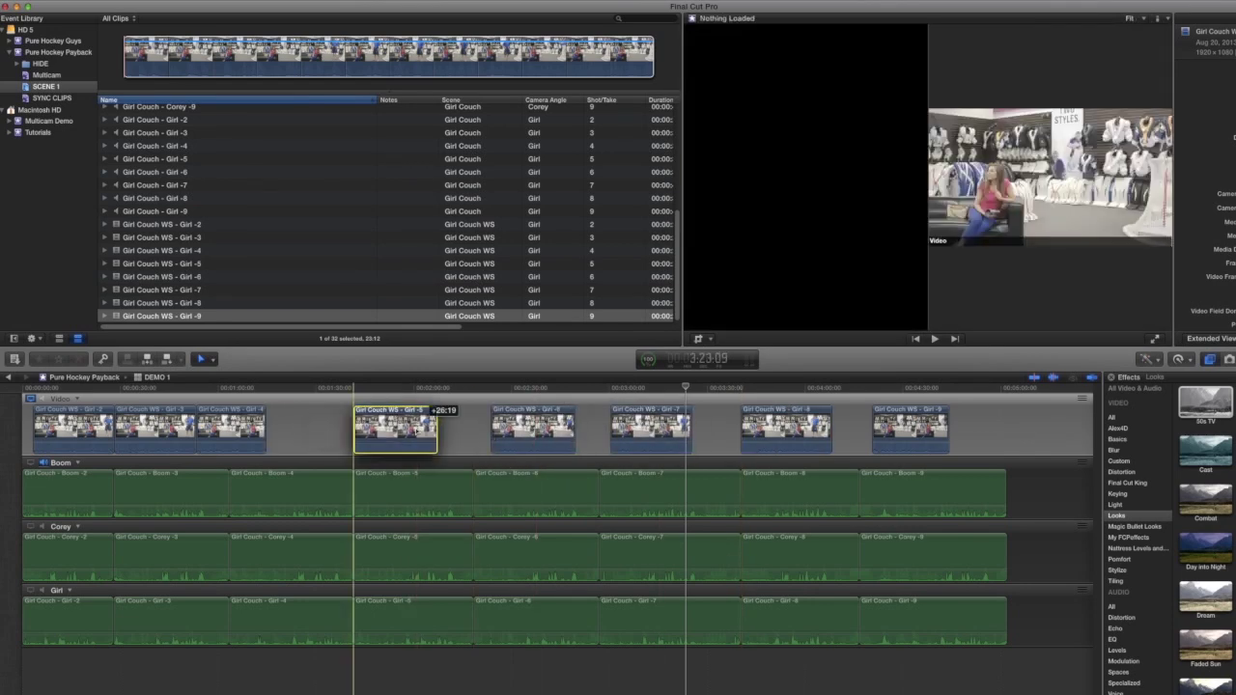
pyautogui.moveTo(232, 427); pyautogui.dragTo(282, 427)
pyautogui.moveTo(155, 426); pyautogui.dragTo(172, 427)
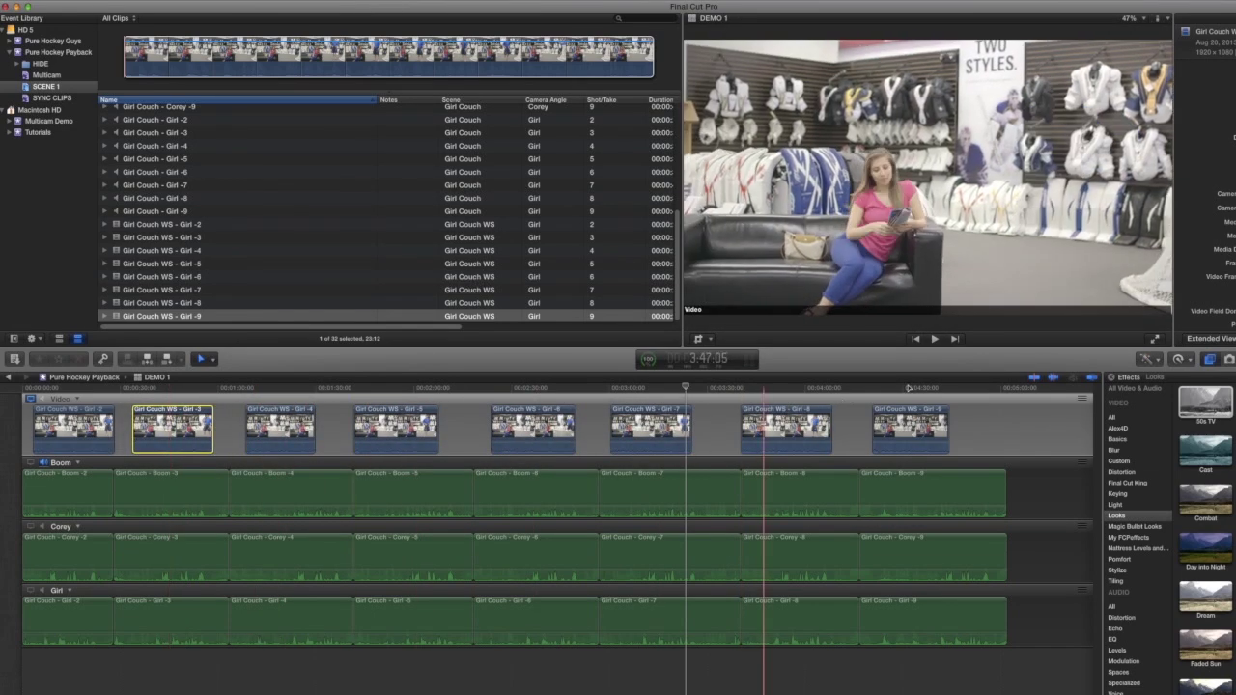
# - Select WS clips 3–9 and sync them by audio to the Boom monitoring angle
pyautogui.moveTo(999, 429); pyautogui.dragTo(135, 436)
pyautogui.click(30, 465)
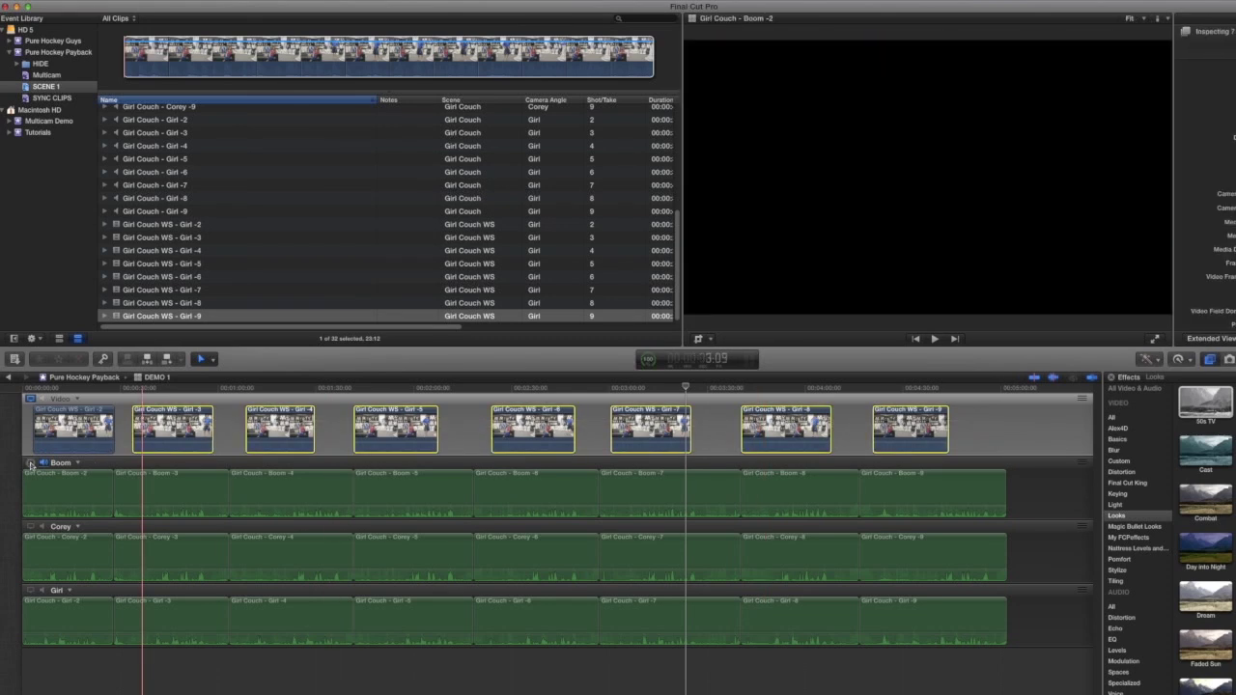
pyautogui.rightClick(72, 396)
pyautogui.click(97, 426)
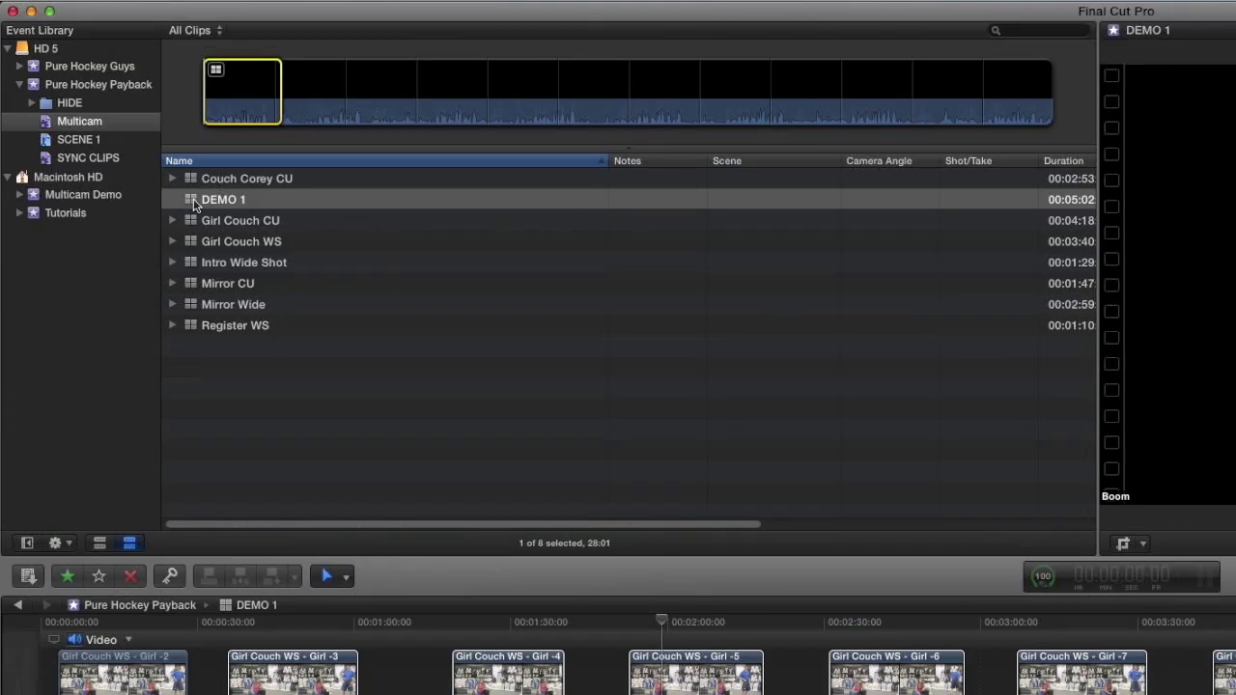
# - Set DEMO 1's active video angle to Video
pyautogui.click(195, 203)
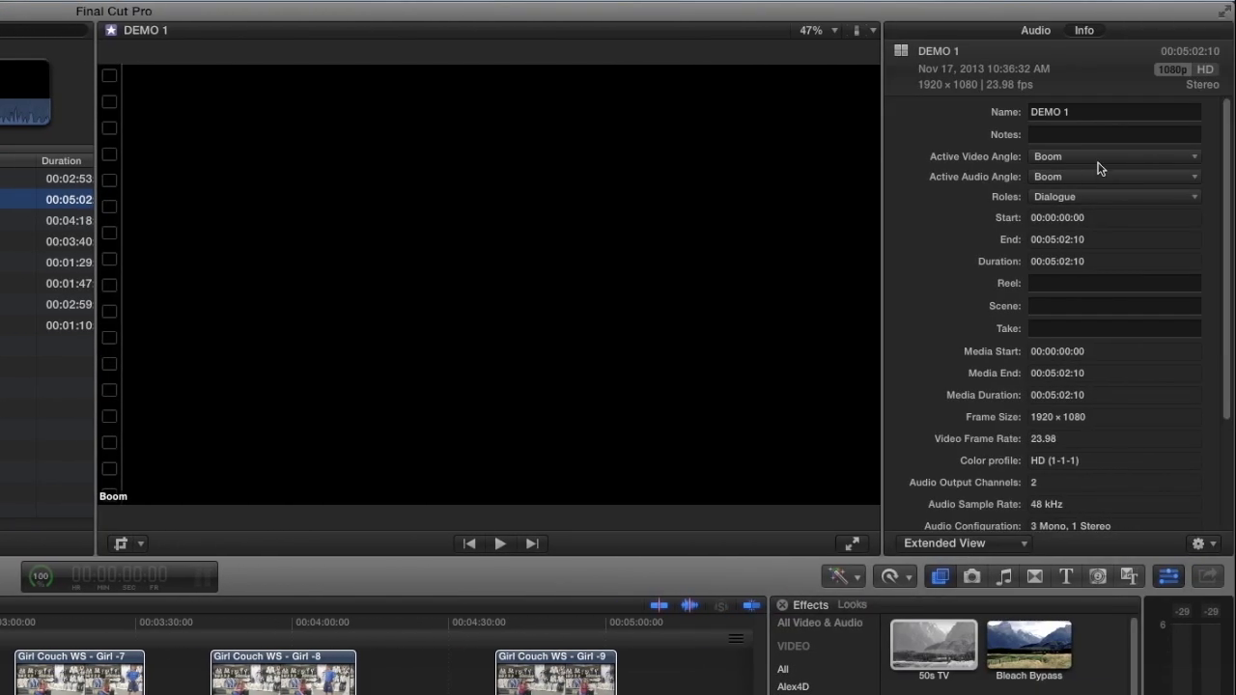
pyautogui.click(1099, 156)
pyautogui.click(1098, 176)
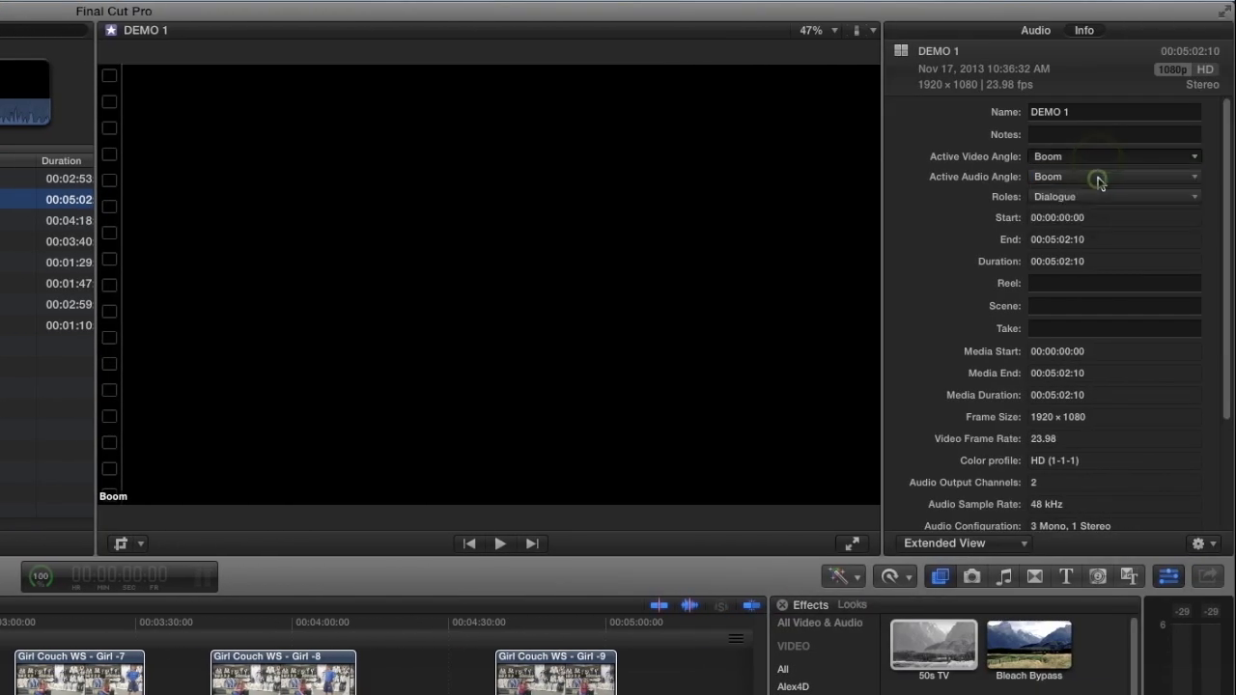
# - Enable the Video and Girl audio channels of DEMO 1 alongside Boom and Corey
pyautogui.click(1036, 31)
pyautogui.click(911, 121)
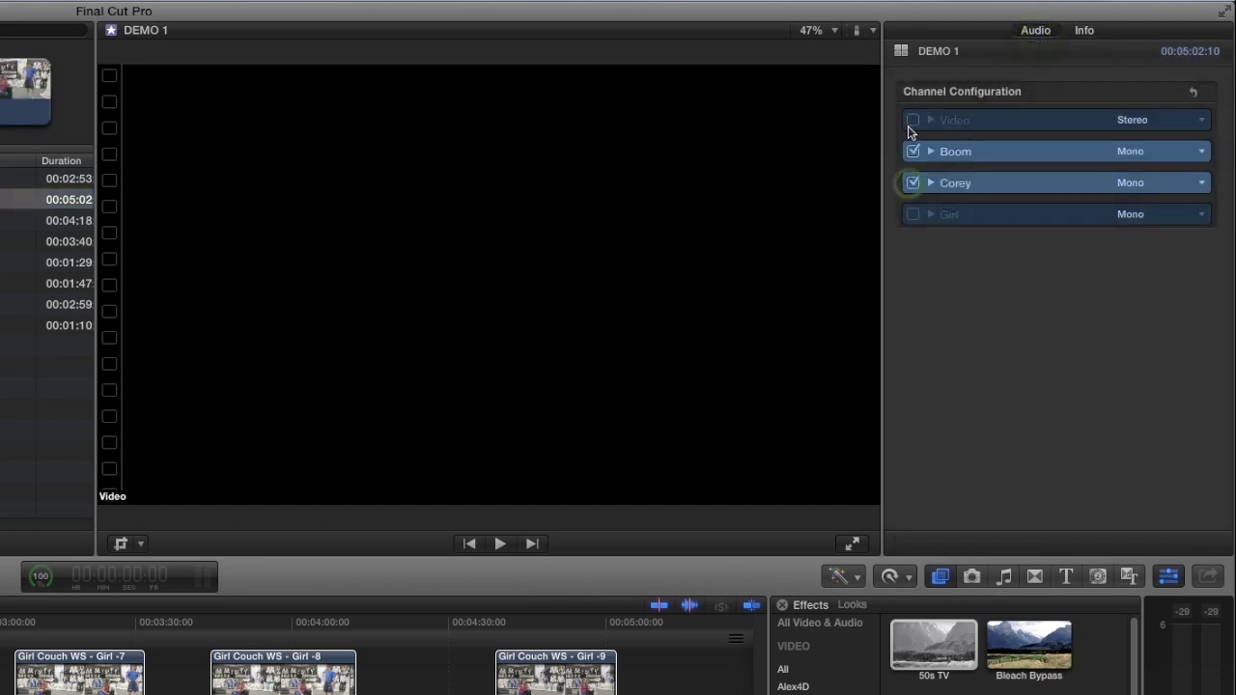
pyautogui.click(912, 216)
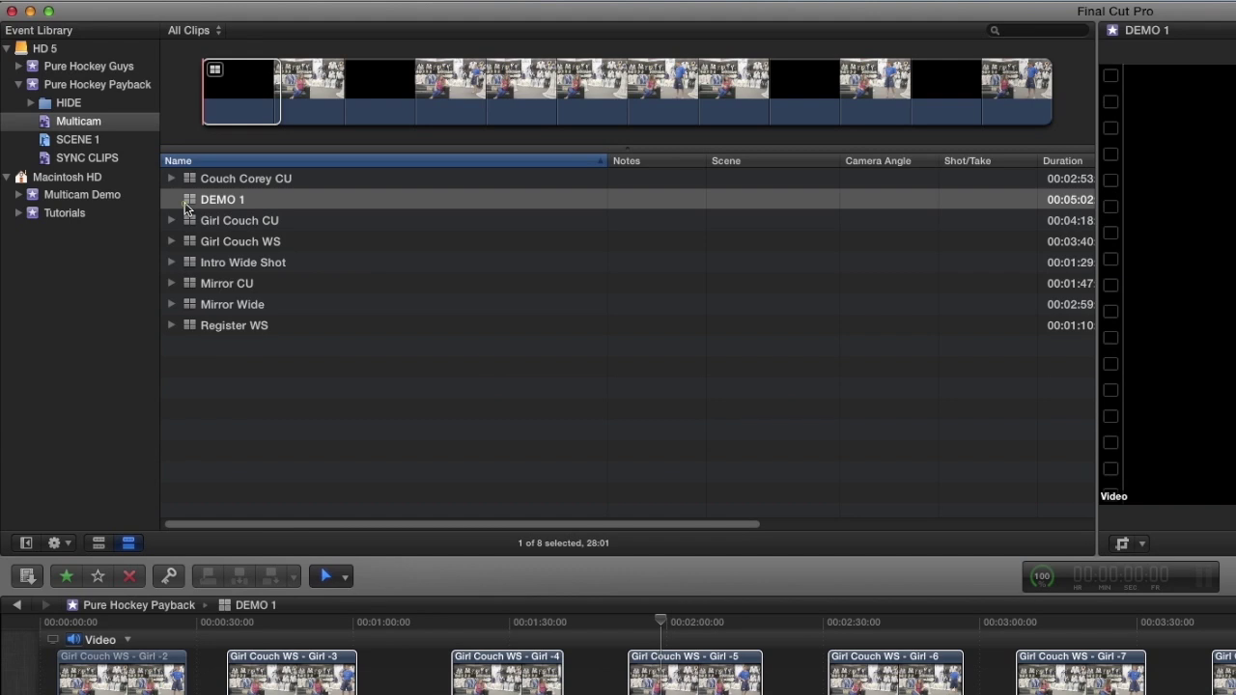
pyautogui.click(185, 202)
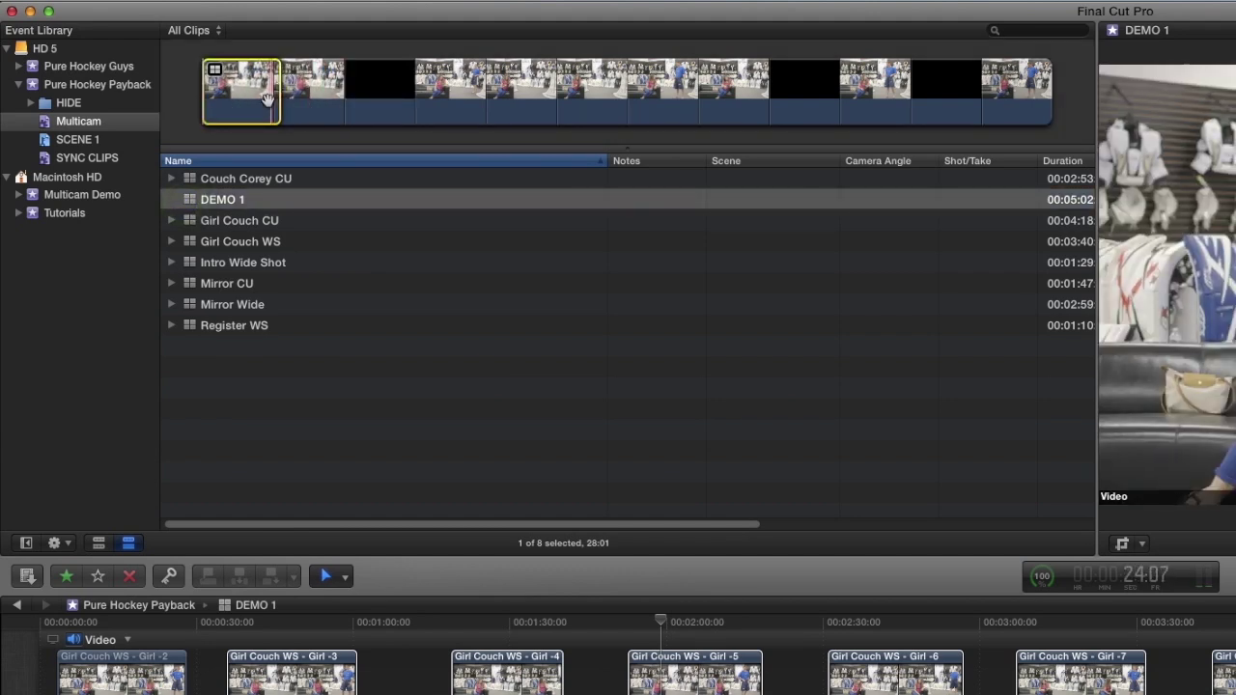
# - Mark five ranges in DEMO 1 as favorites with the range selection tool
pyautogui.press('h')
pyautogui.moveTo(203, 102)
pyautogui.mouseDown()
pyautogui.moveTo(229, 102)
pyautogui.moveTo(218, 104)
pyautogui.mouseUp()
pyautogui.press('f')
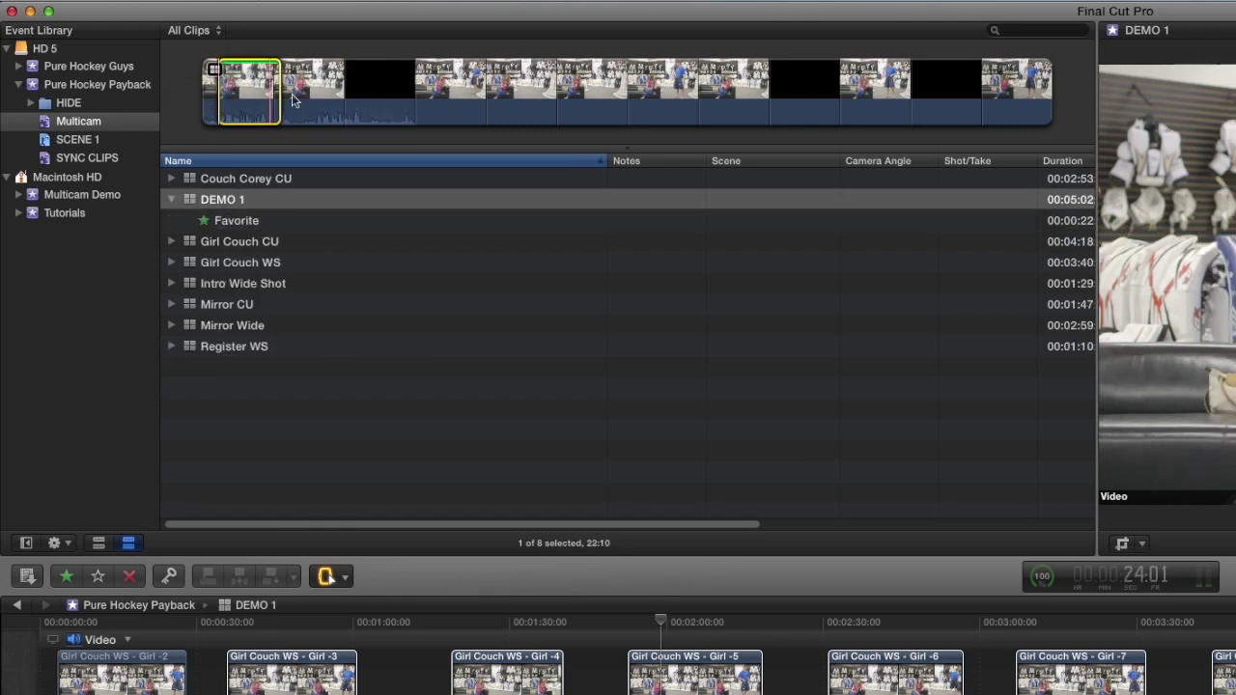
pyautogui.moveTo(314, 95); pyautogui.dragTo(364, 97)
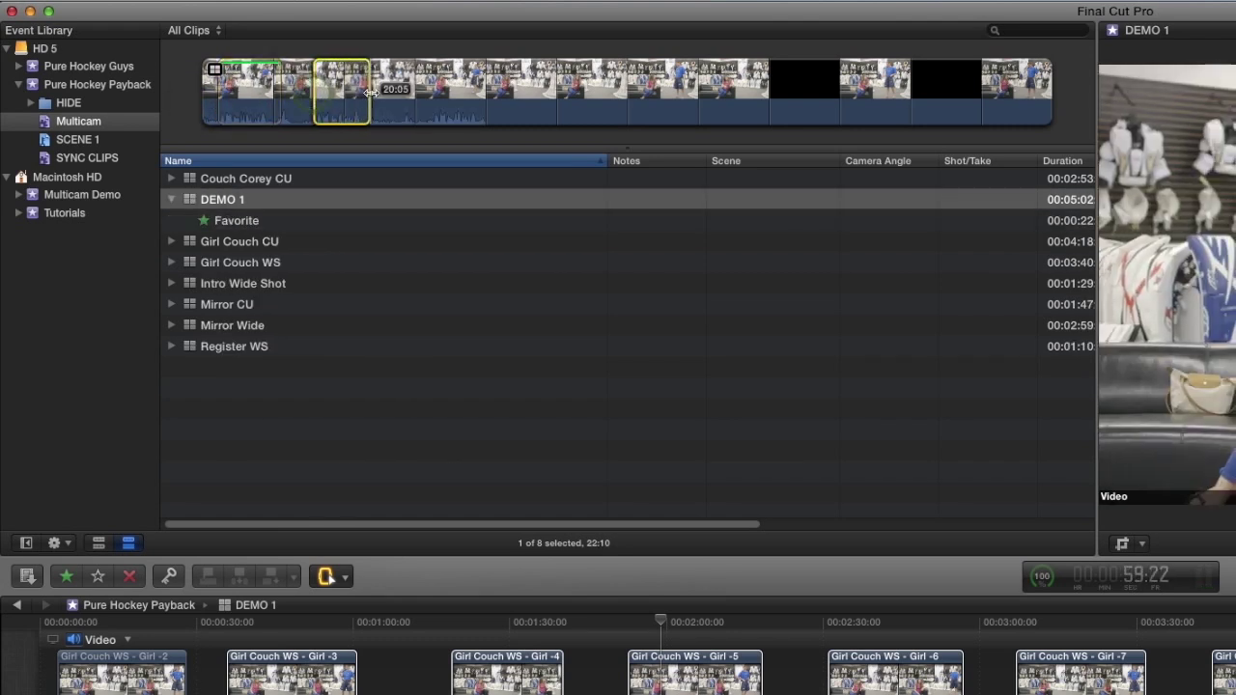
pyautogui.press('f')
pyautogui.moveTo(431, 95); pyautogui.dragTo(586, 93)
pyautogui.press('f')
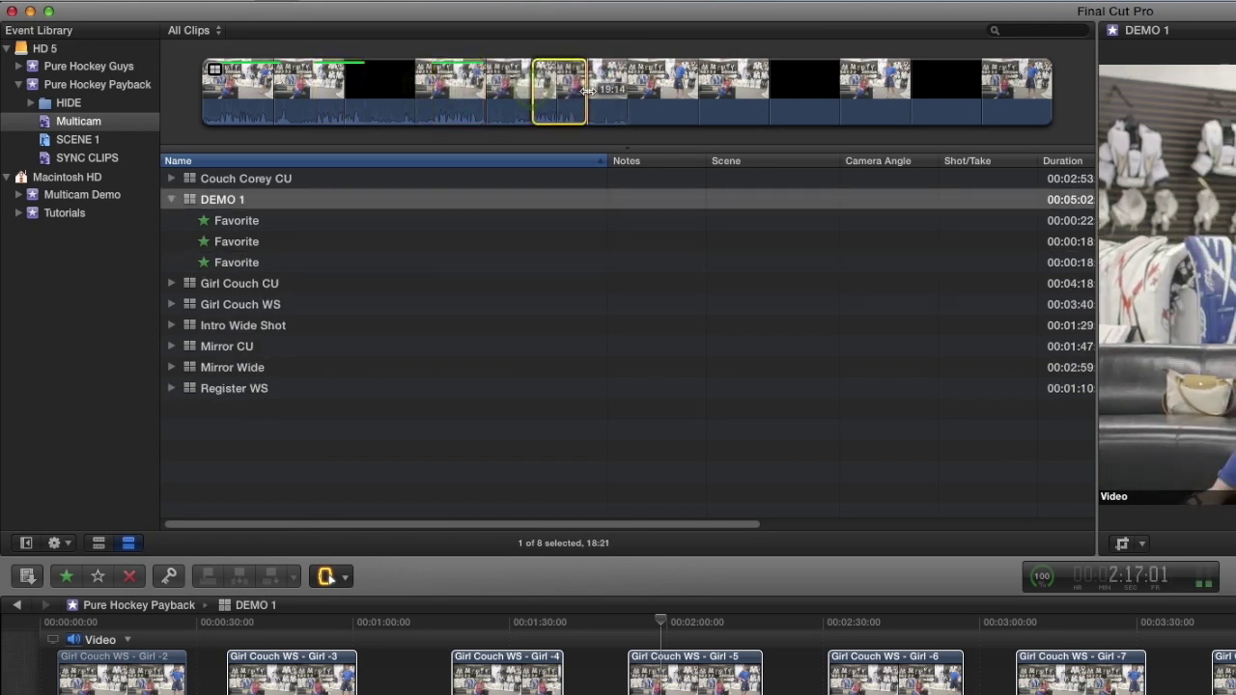
pyautogui.press('f')
pyautogui.moveTo(678, 93); pyautogui.dragTo(729, 88)
pyautogui.press('f')
# - Rename the first two favorites under DEMO 1 'Take 1' and 'Take 2'
pyautogui.click(266, 224)
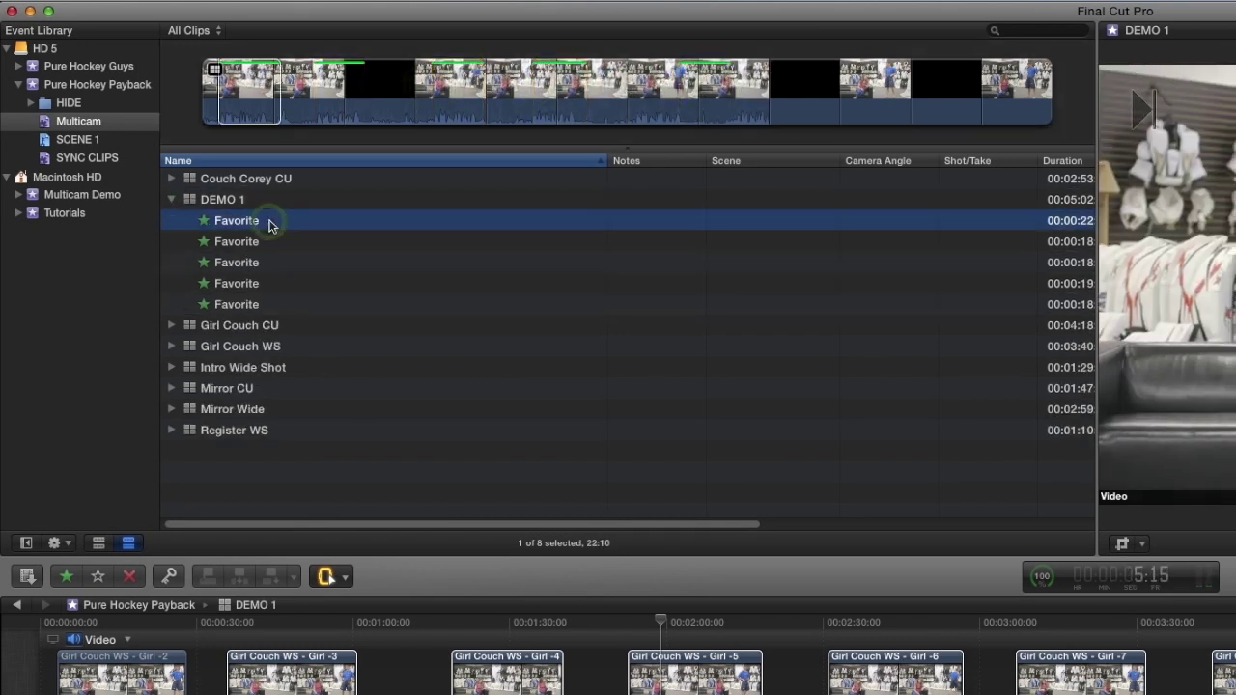
pyautogui.click(266, 224)
pyautogui.write('Take 1')
pyautogui.press('Return')
pyautogui.click(264, 234)
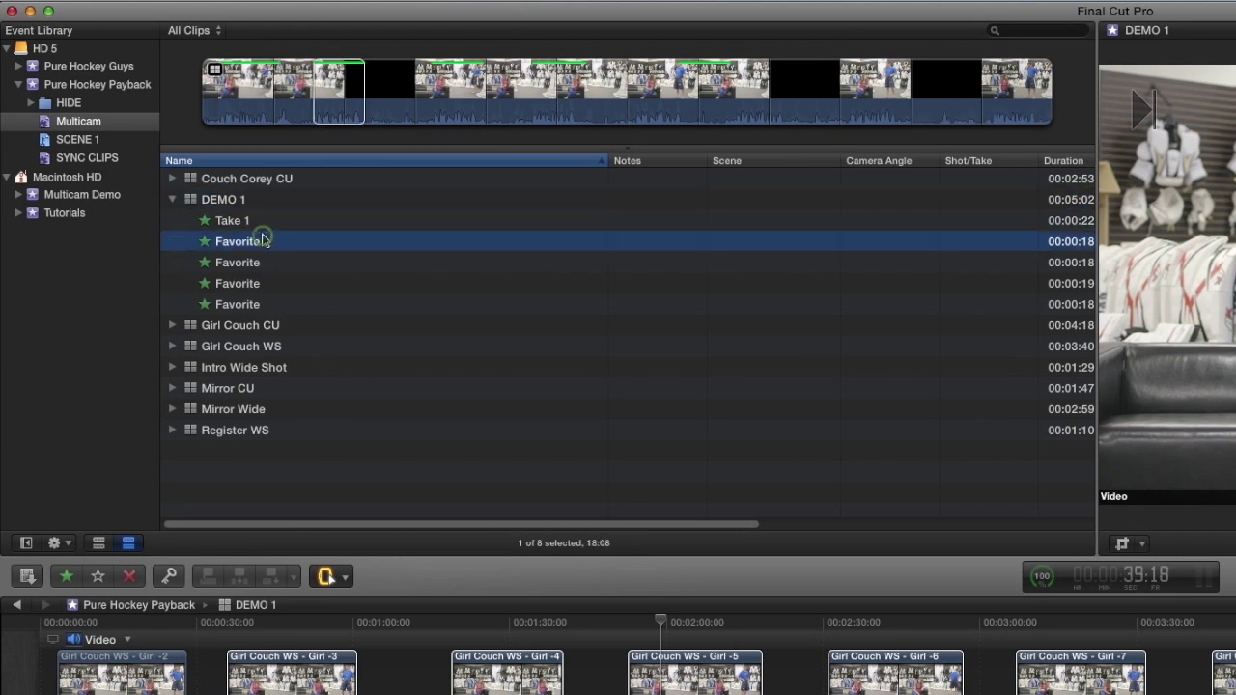
pyautogui.click(263, 238)
pyautogui.write('Take 2')
pyautogui.press('Return')
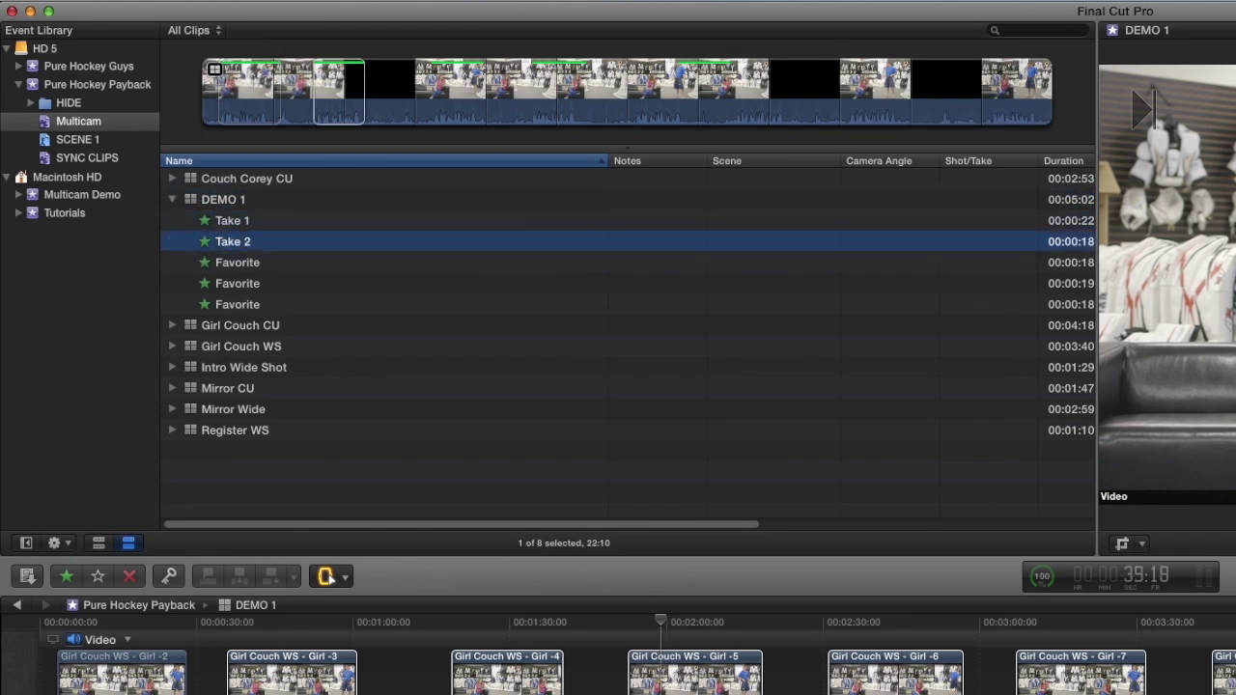
pyautogui.press('Down')
# - Rename the third favorite '+ Take 3' and collapse DEMO 1's favorites list
pyautogui.press('Return')
pyautogui.write('+ Take ')
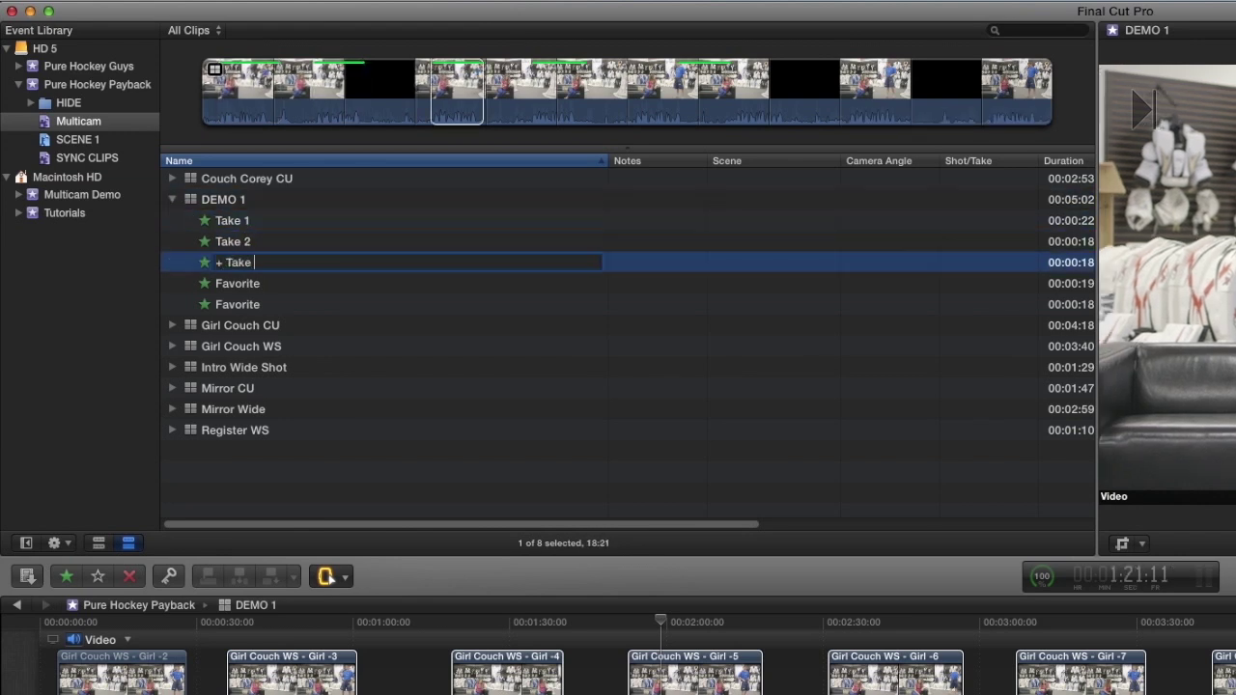
pyautogui.write('3')
pyautogui.click(223, 199)
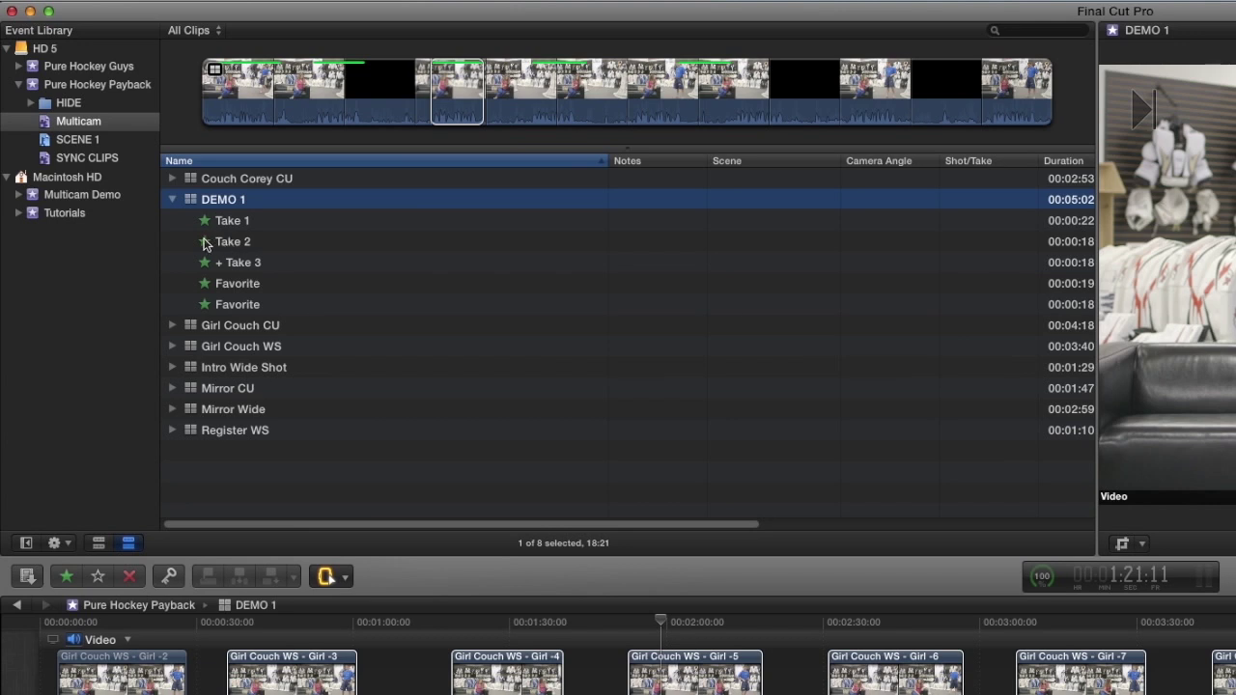
pyautogui.click(172, 201)
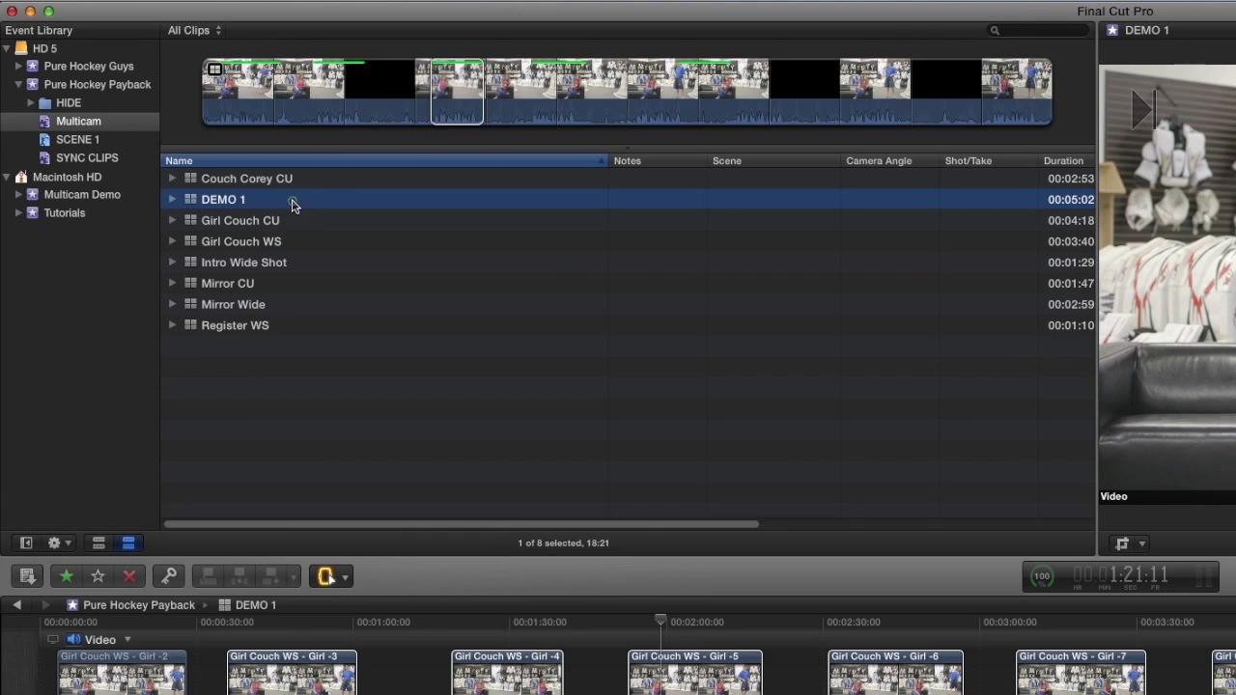
# - Add DEMO 1's Take 2 favorite to the start of the Multicam Demo timeline
pyautogui.click(172, 202)
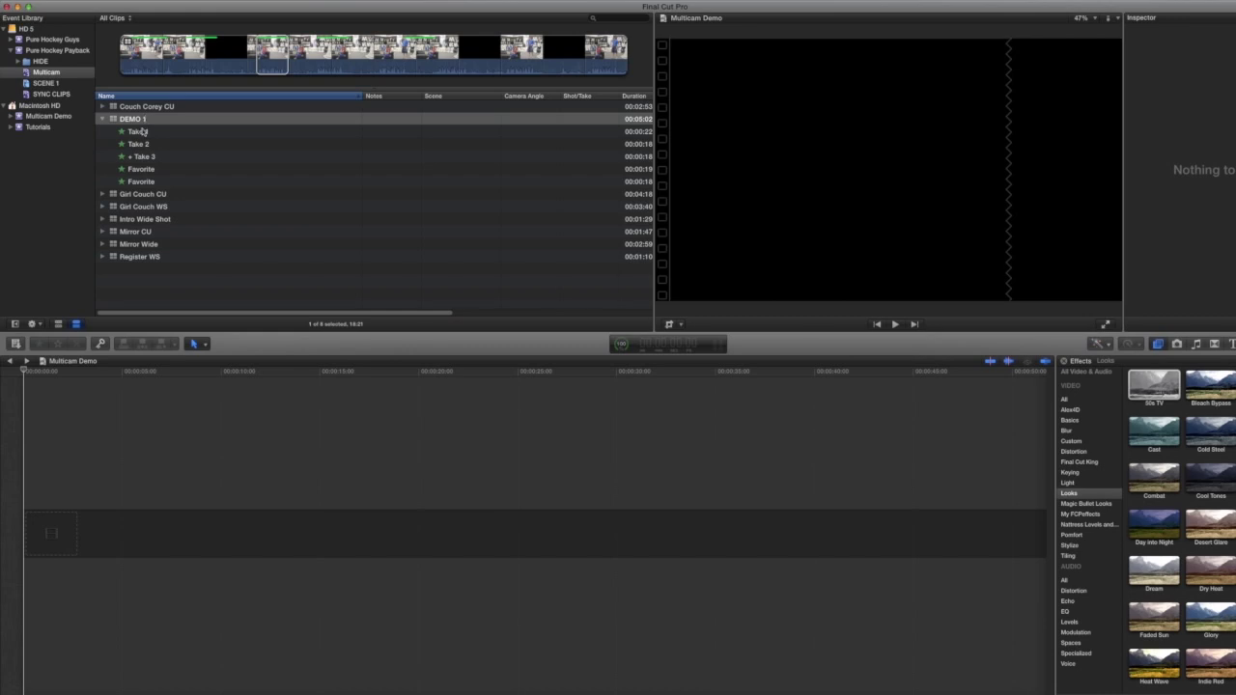
pyautogui.click(145, 143)
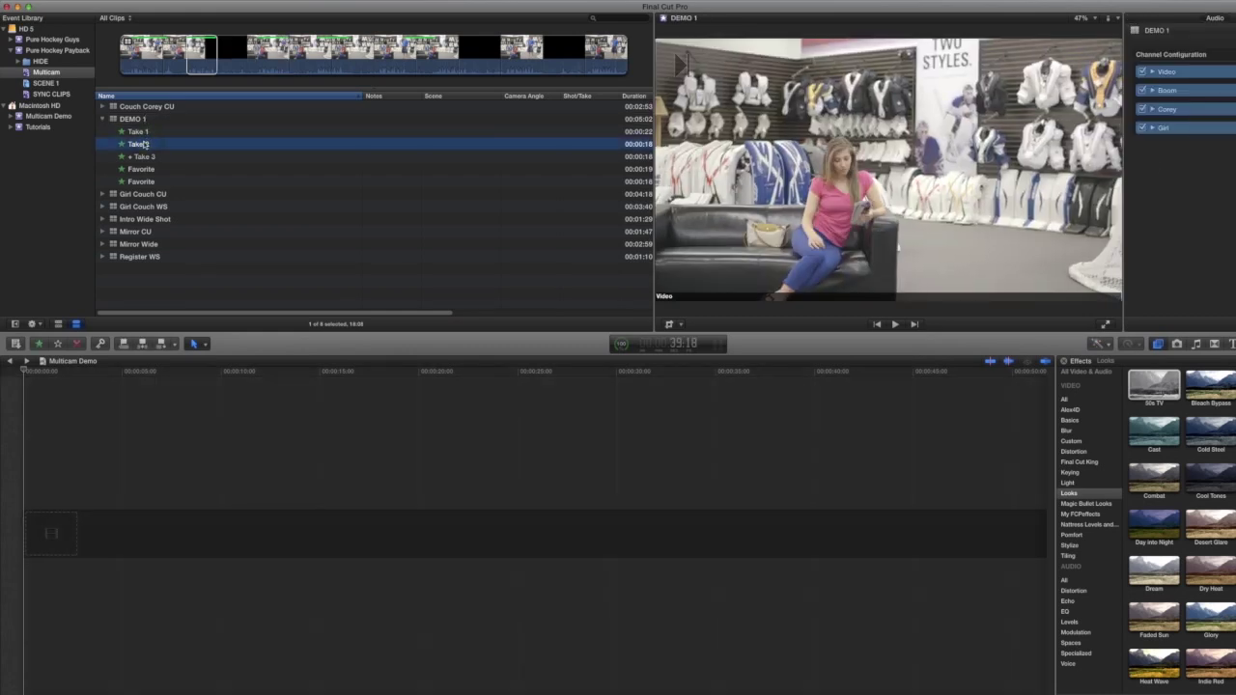
pyautogui.moveTo(145, 143); pyautogui.dragTo(81, 537)
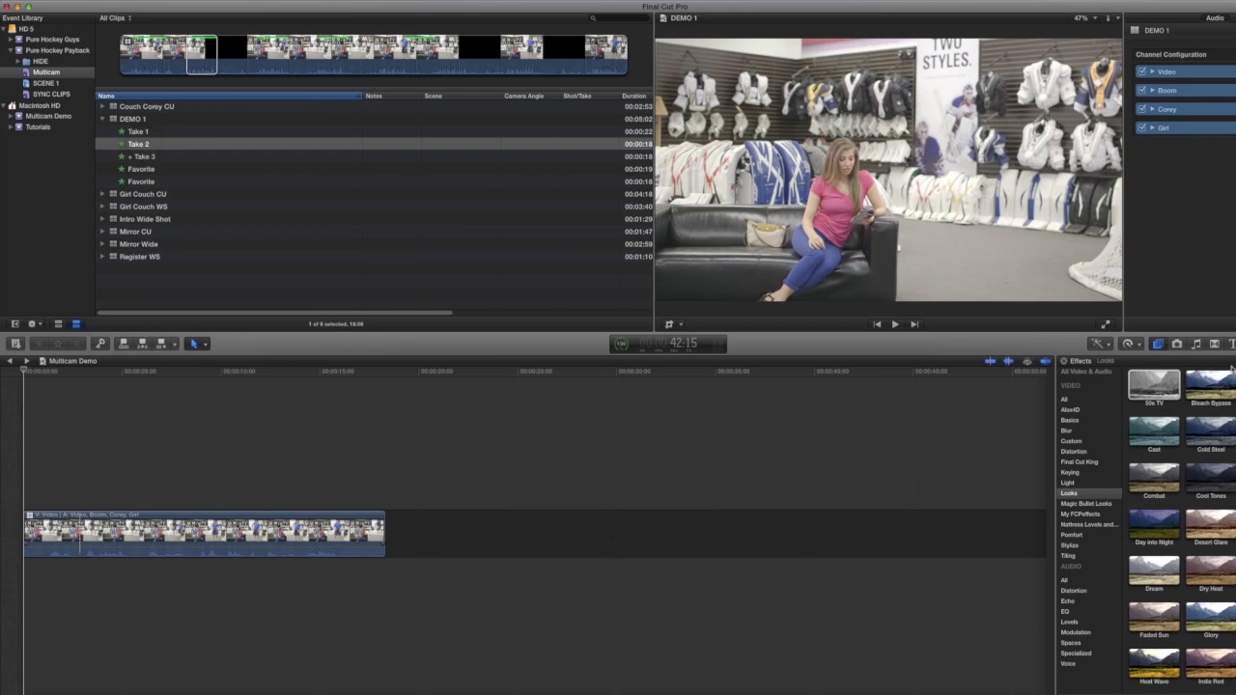
# - Trim Take 2's end and start inward in the timeline
pyautogui.click(295, 551)
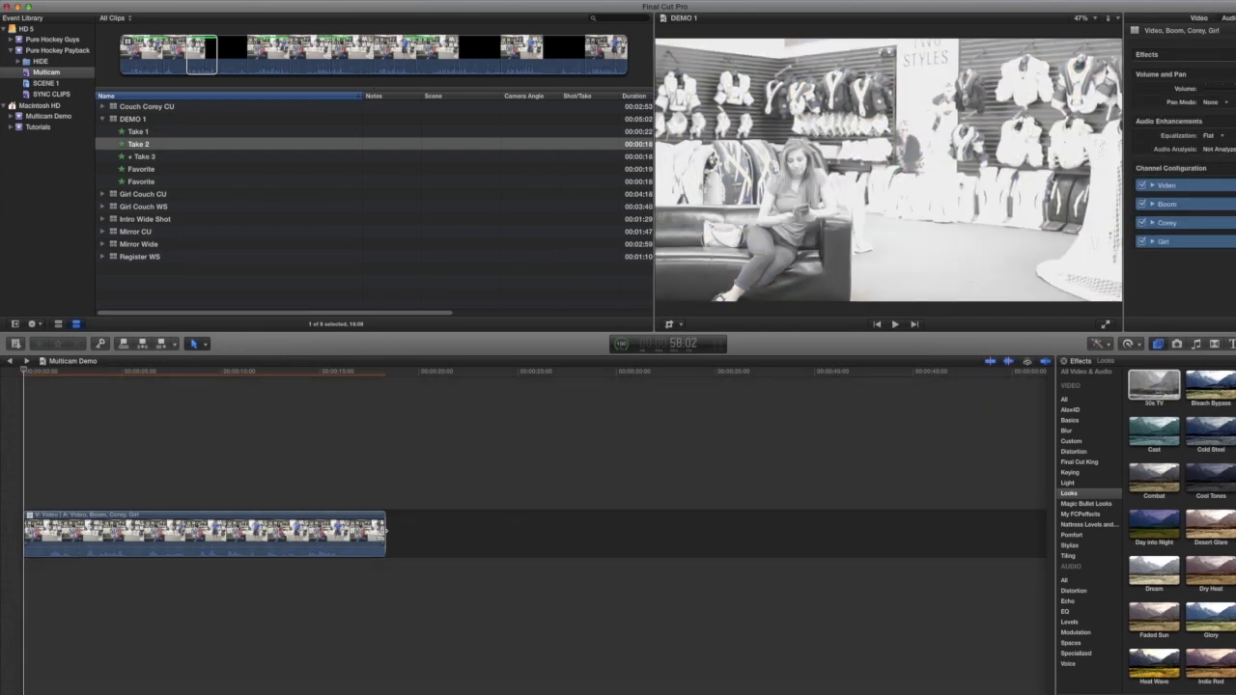
pyautogui.moveTo(384, 529); pyautogui.dragTo(328, 531)
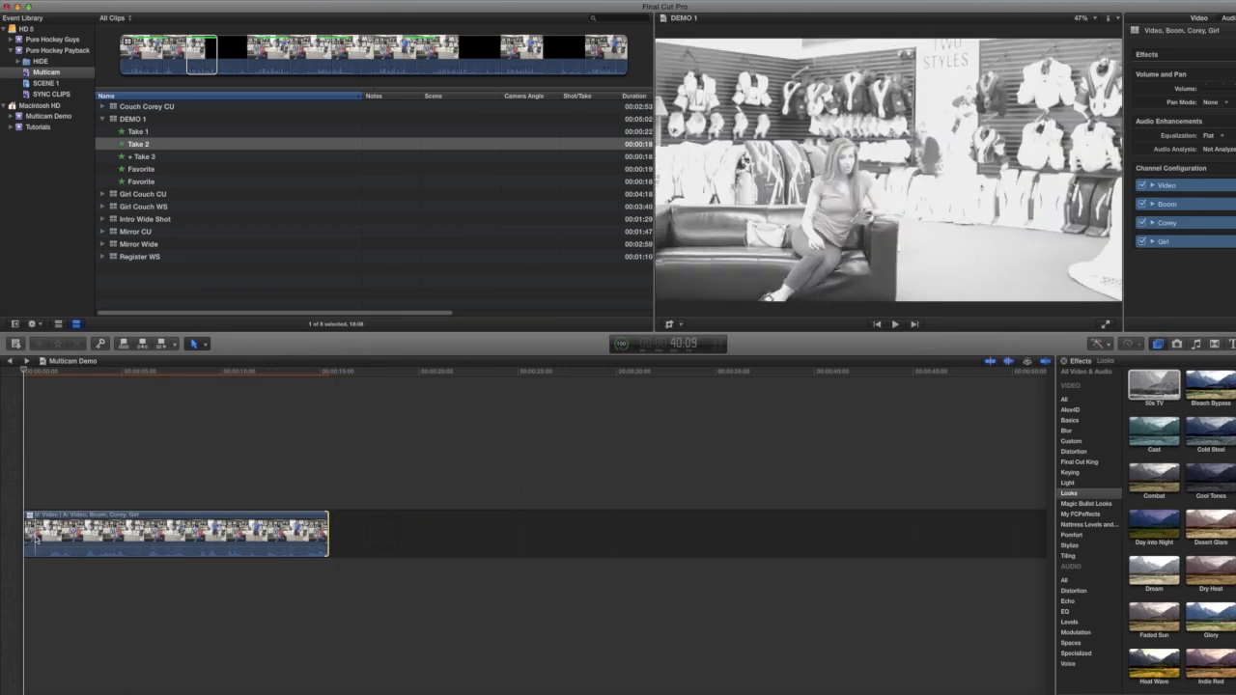
pyautogui.moveTo(36, 536); pyautogui.dragTo(65, 535)
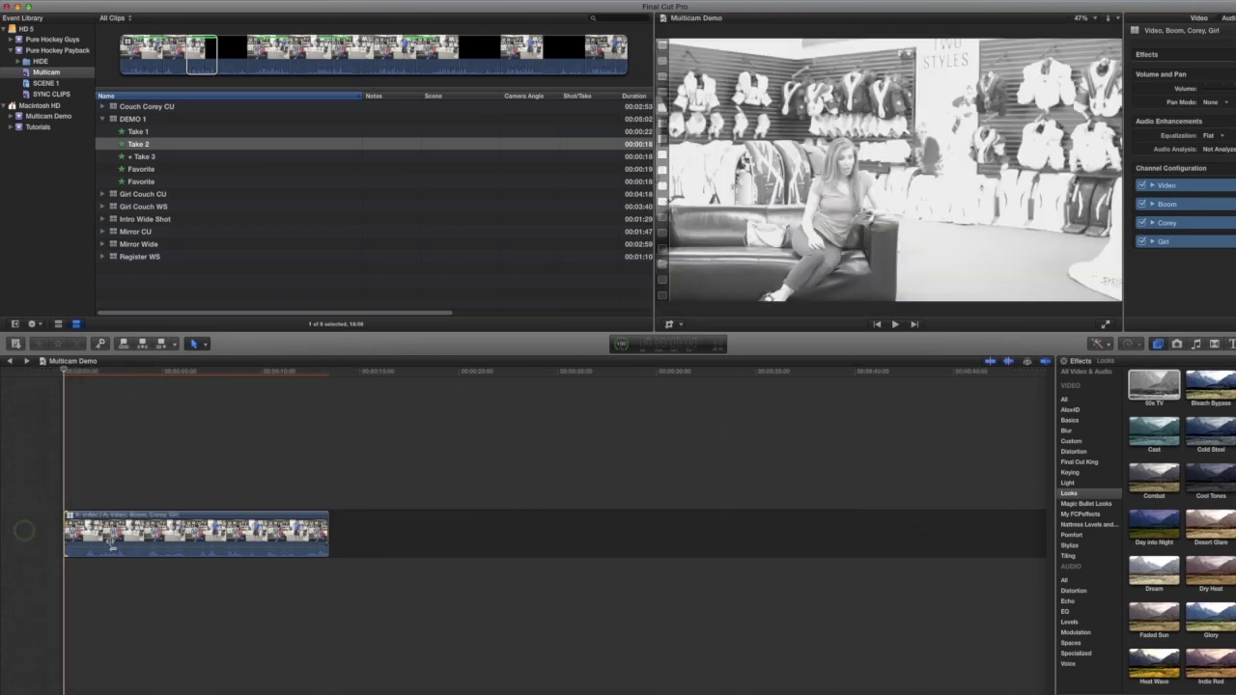
pyautogui.click(134, 528)
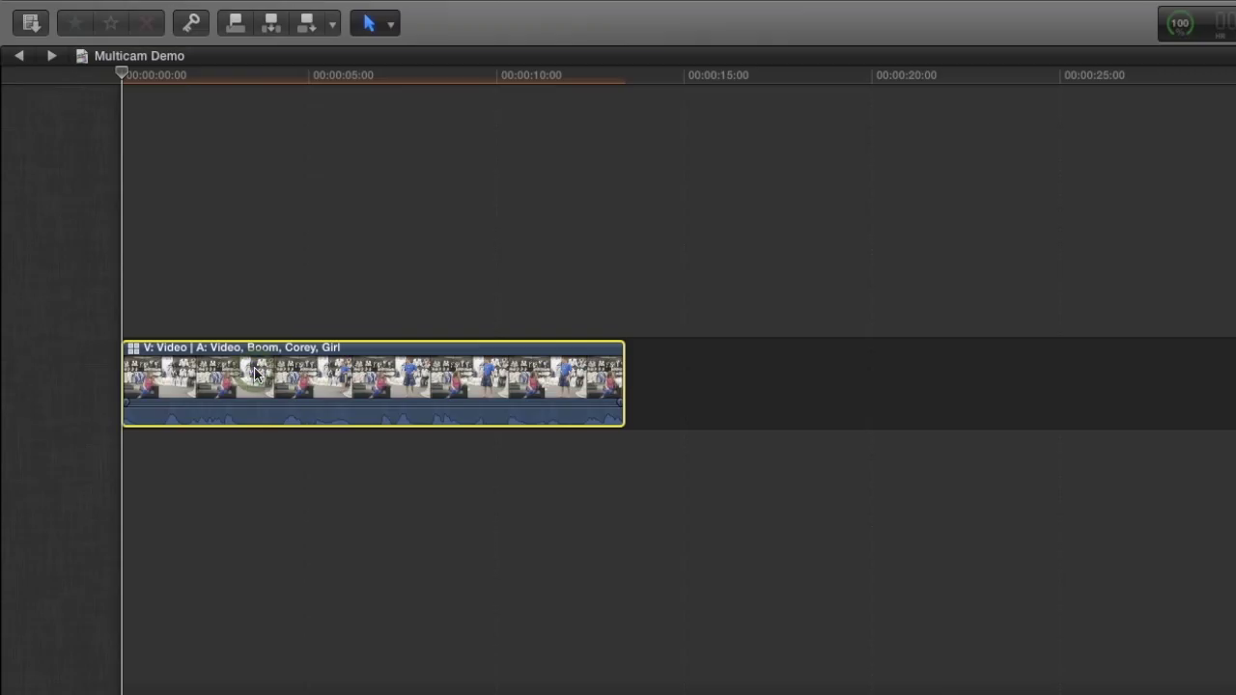
# - Expand Take 2's audio components and trim the start of the third component
pyautogui.rightClick(255, 369)
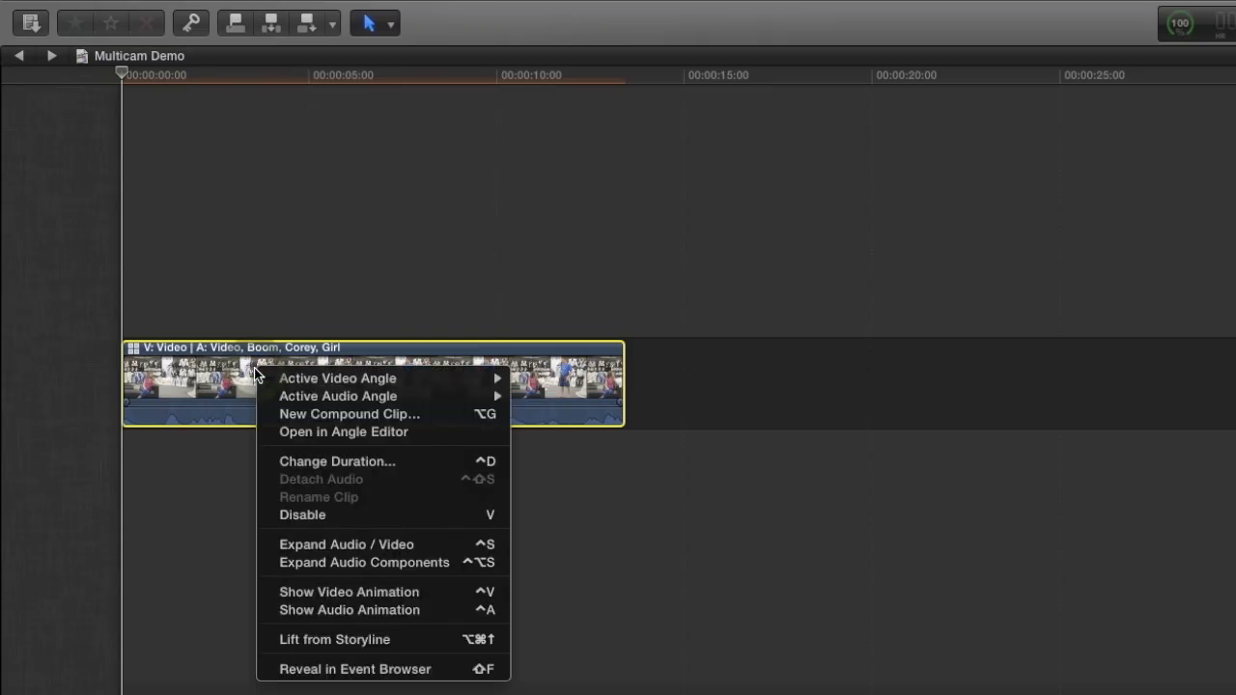
pyautogui.click(399, 563)
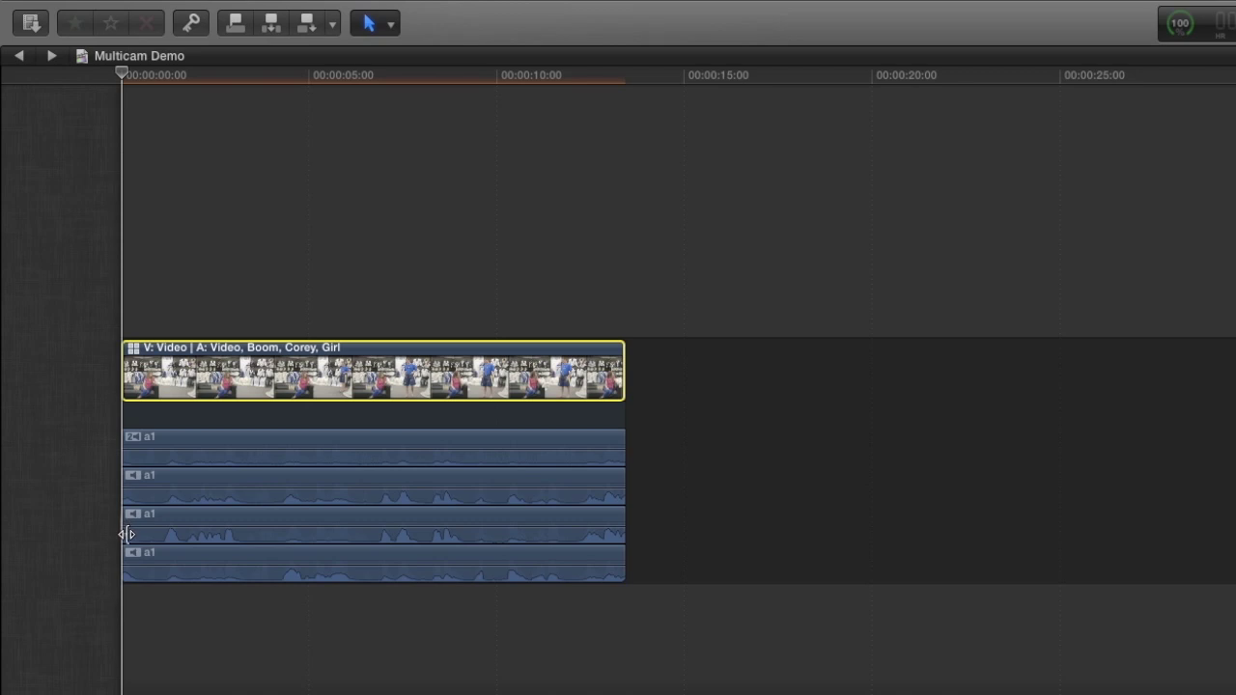
pyautogui.moveTo(128, 534); pyautogui.dragTo(205, 539)
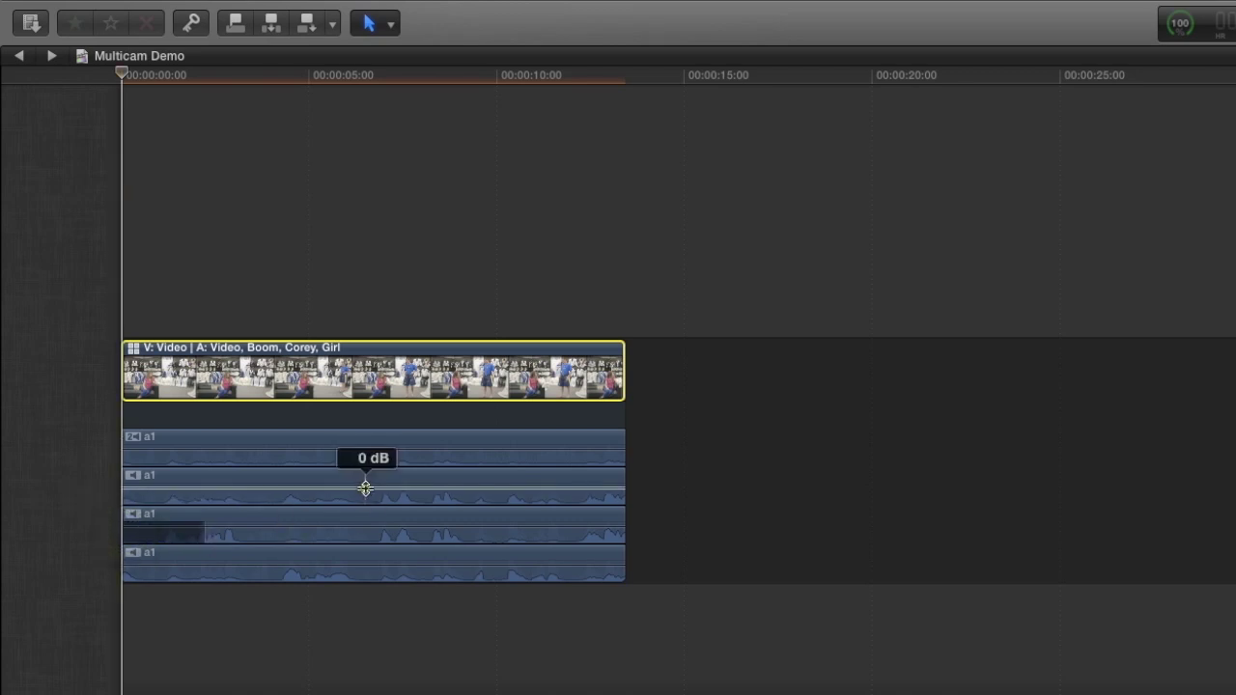
# - Raise the second audio component to 12 dB and disable the bottom component
pyautogui.moveTo(364, 488); pyautogui.dragTo(367, 481)
pyautogui.click(411, 560)
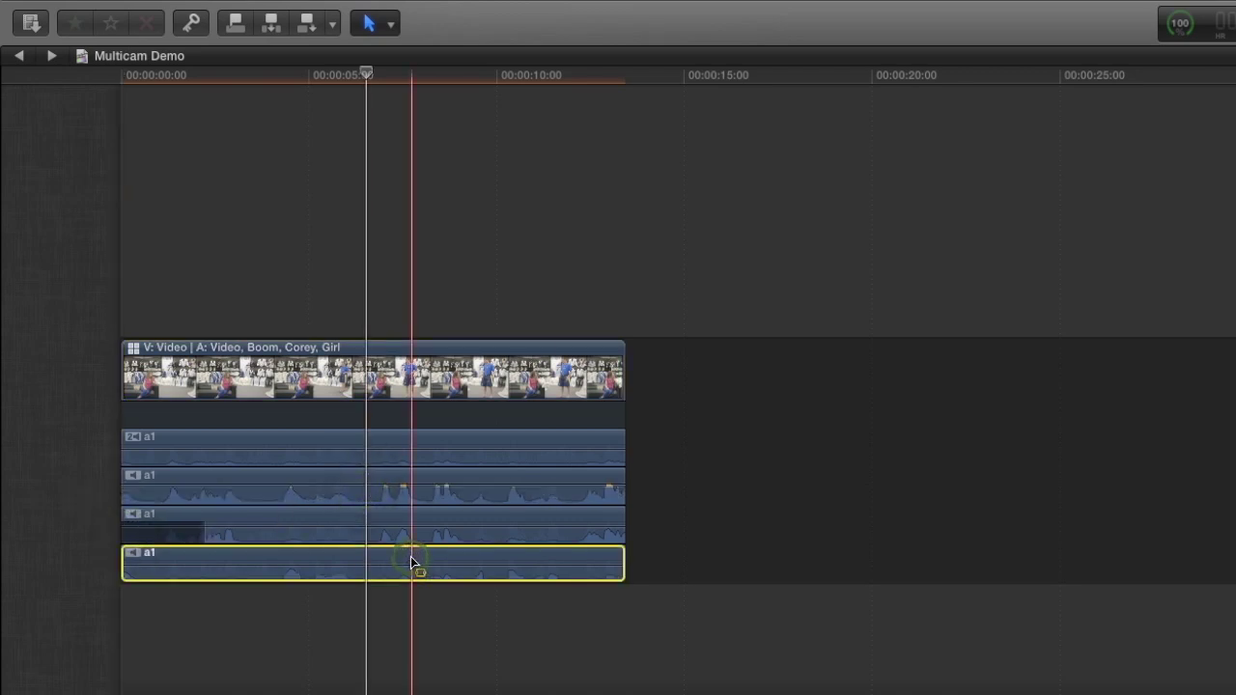
pyautogui.press('v')
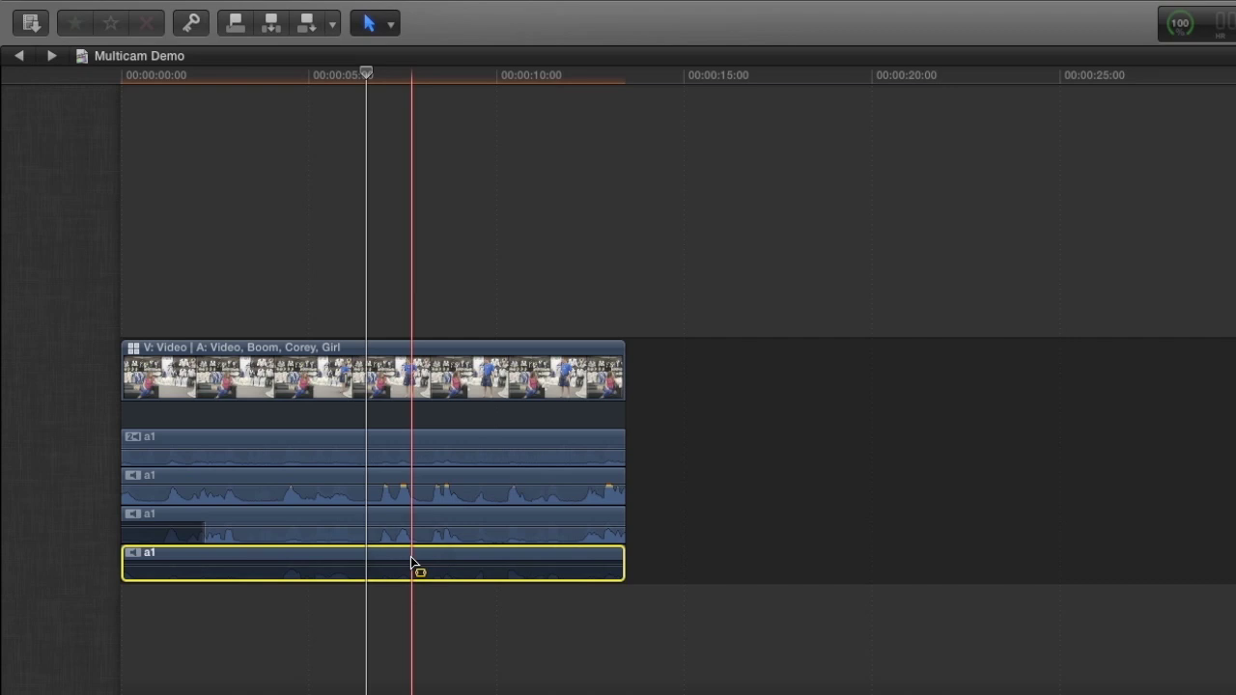